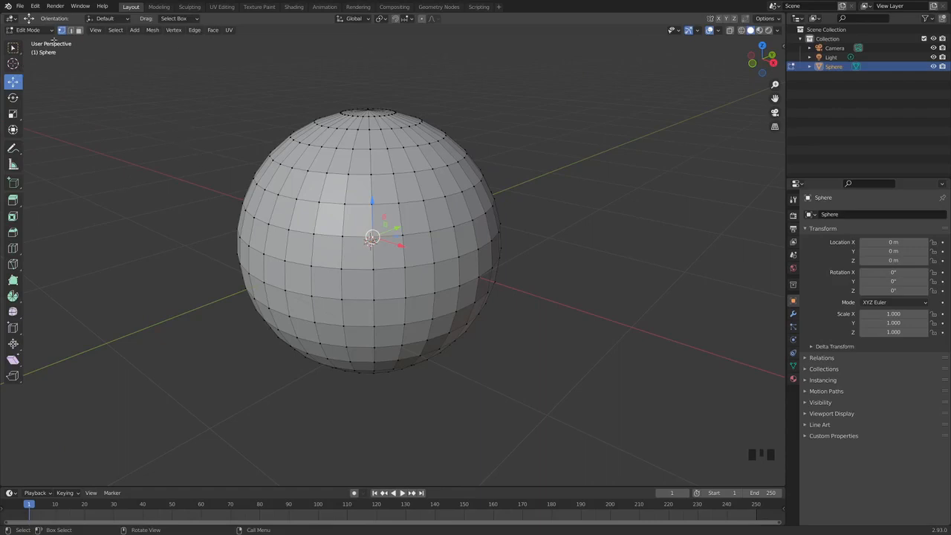
Step: Switch the sphere to Object Mode to view its available tools, and return to Edit Mode
click(30, 29)
click(29, 42)
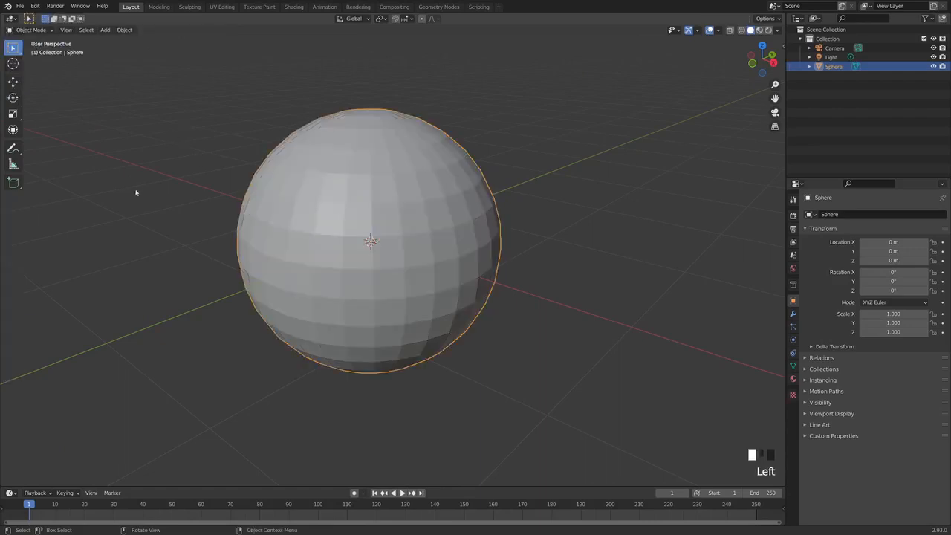
key(t)
key(t)
click(29, 30)
click(30, 51)
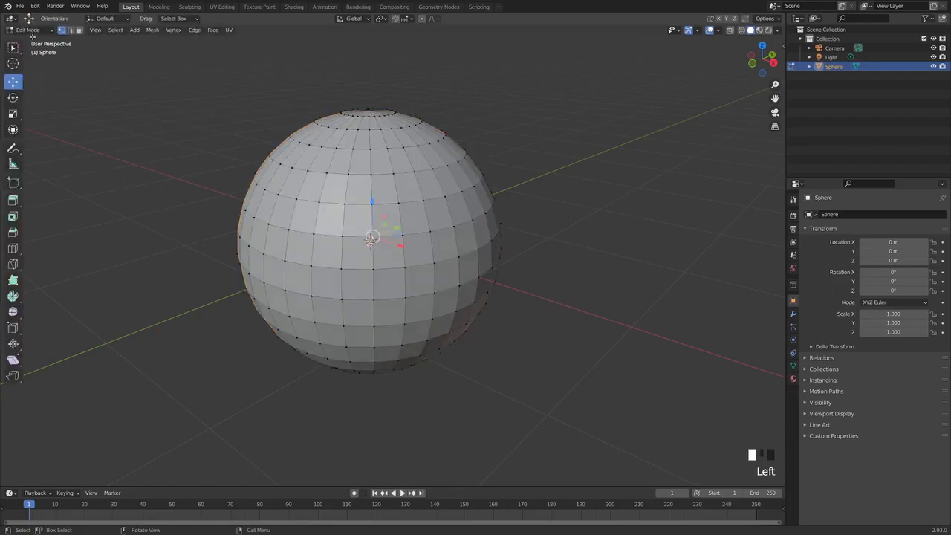
Step: Switch the sphere to Sculpt Mode to view its brushes, and return to Edit Mode
click(28, 30)
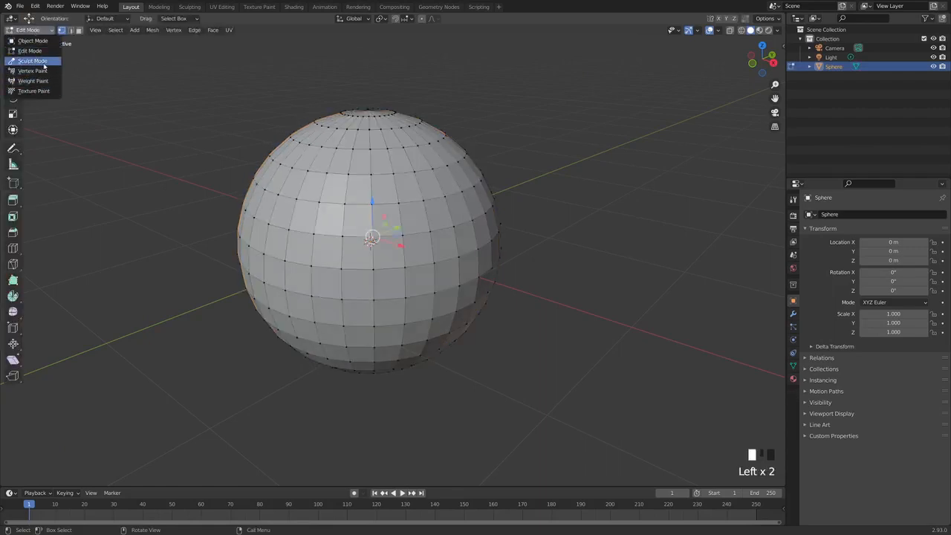
click(32, 61)
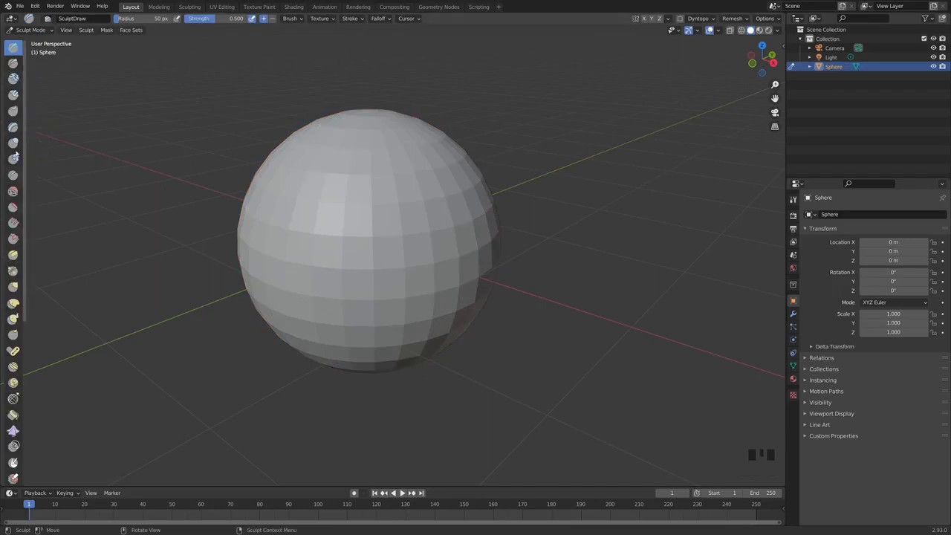
click(28, 30)
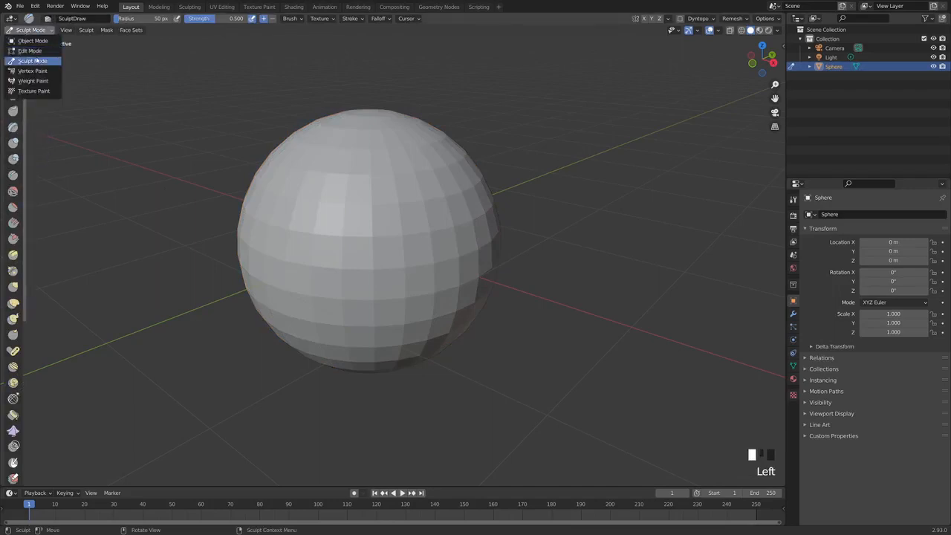
click(30, 44)
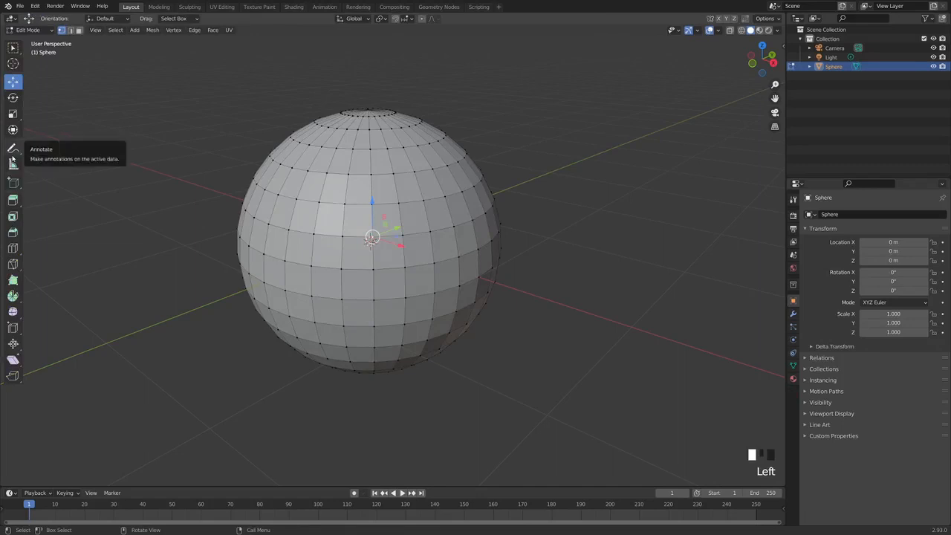
Step: Deselect the sphere's vertices, add a cube to the same mesh in Edit Mode, and leave the new geometry deselected
key(alt+a)
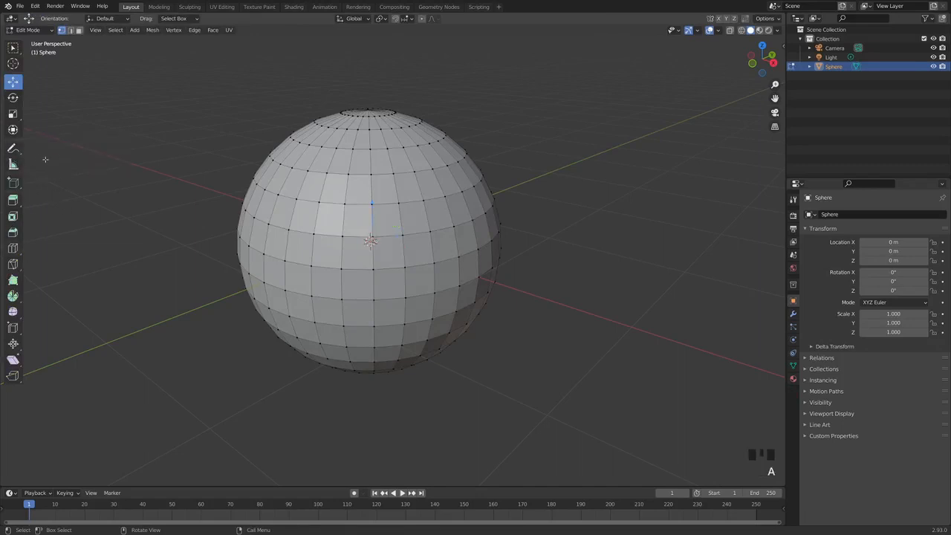
middle_drag(433, 276, 397, 262)
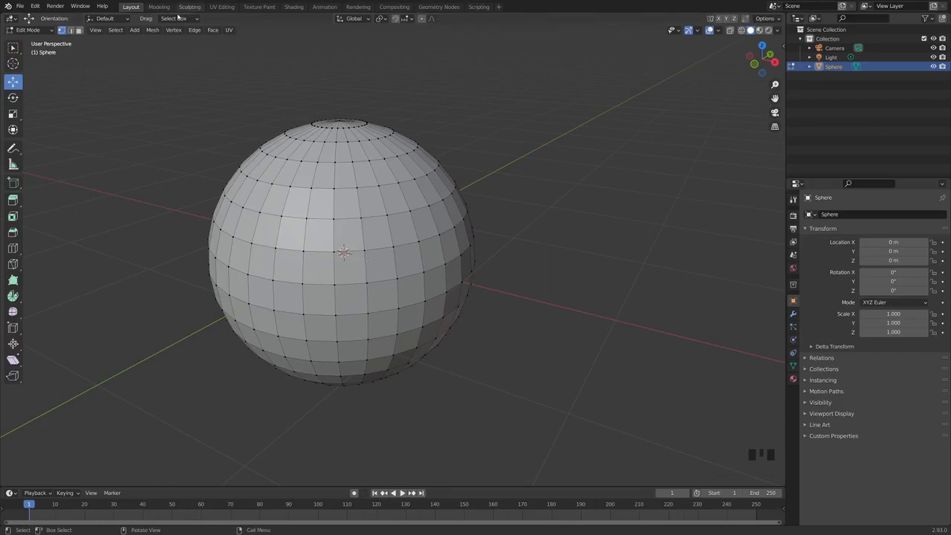
click(135, 29)
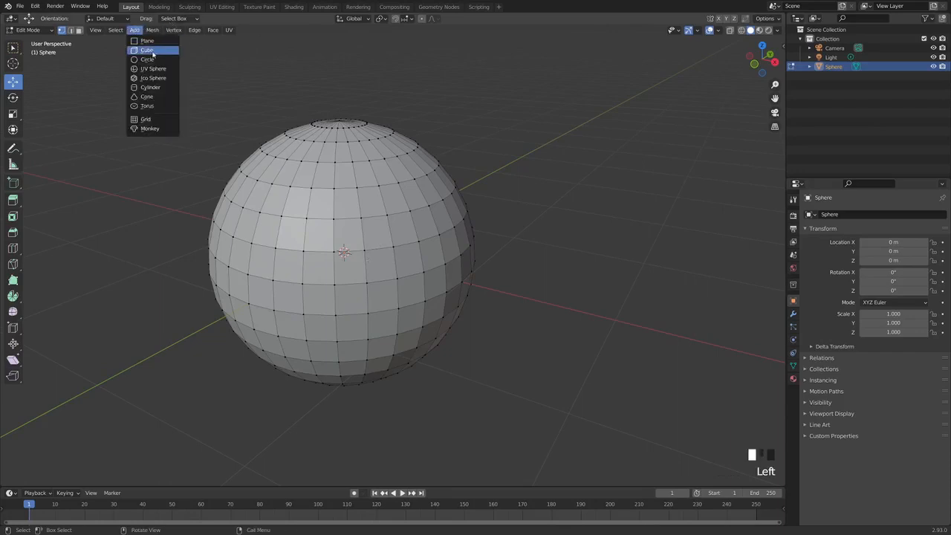
click(147, 50)
scroll(349, 254, down, 2)
key(alt+a)
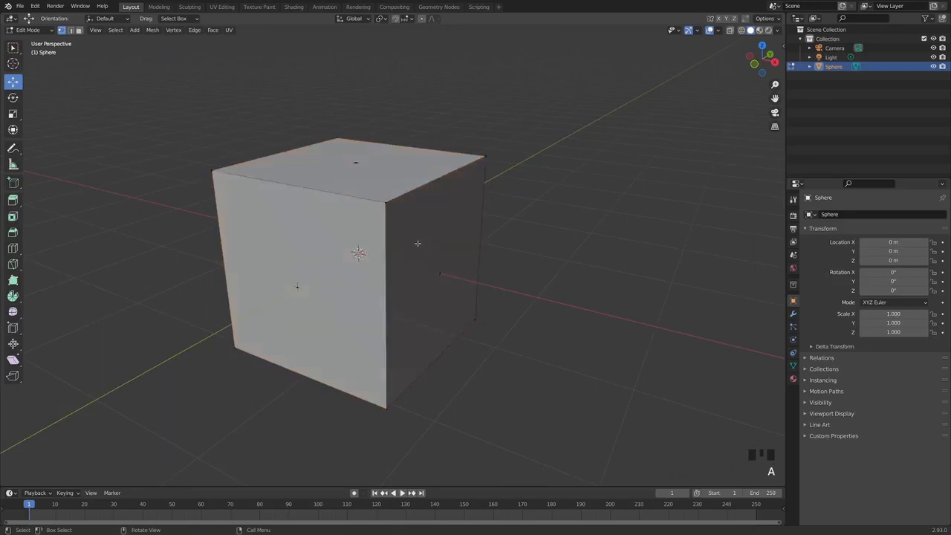
mouse_move(421, 250)
middle_down()
mouse_move(428, 257)
mouse_move(416, 243)
middle_up()
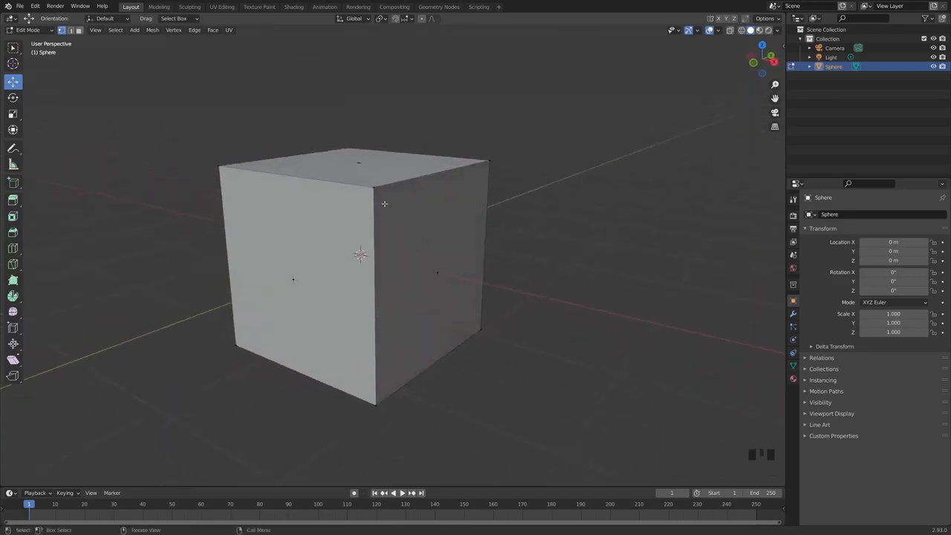
middle_drag(385, 203, 412, 225)
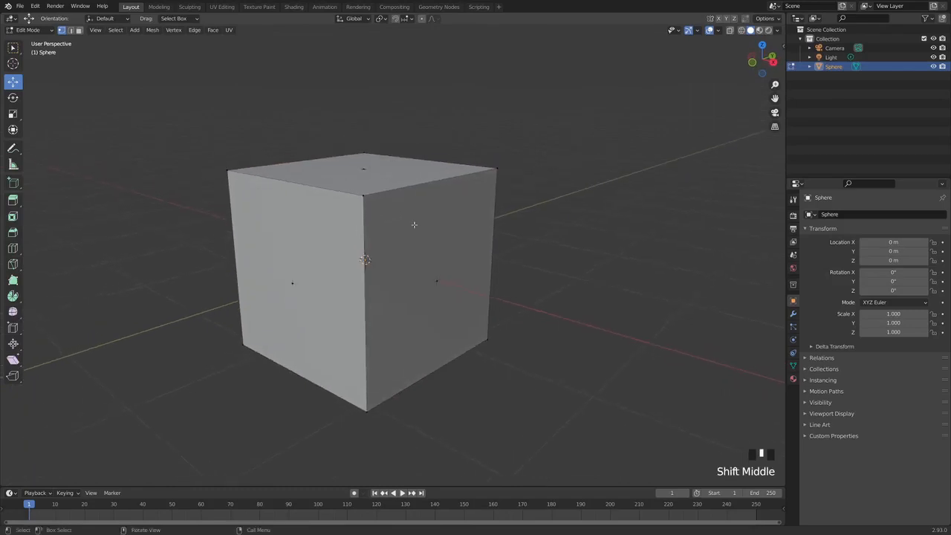
Step: Examine the sphere inside the cube in wireframe shading, box-select part of its vertices, clear the selection and return to solid shading
click(742, 31)
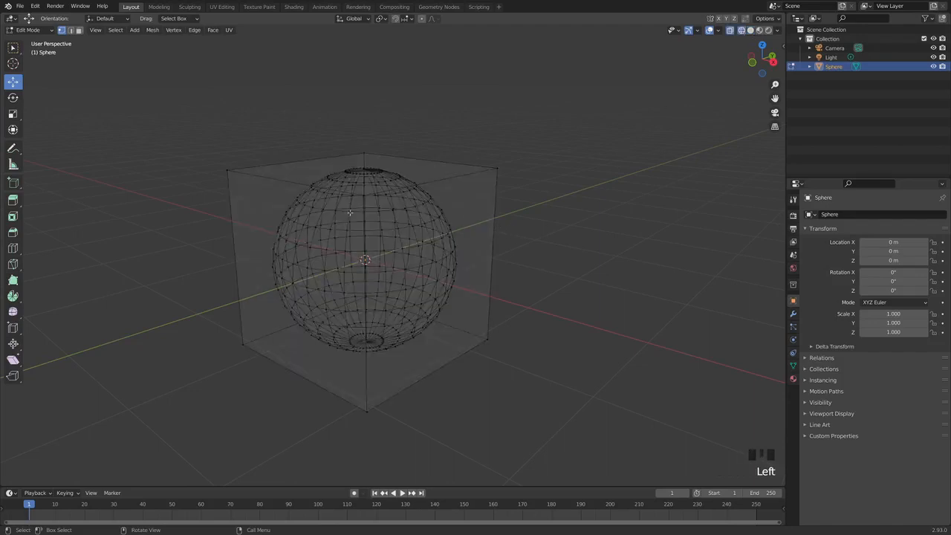
middle_drag(334, 228, 447, 258)
drag(354, 211, 476, 300)
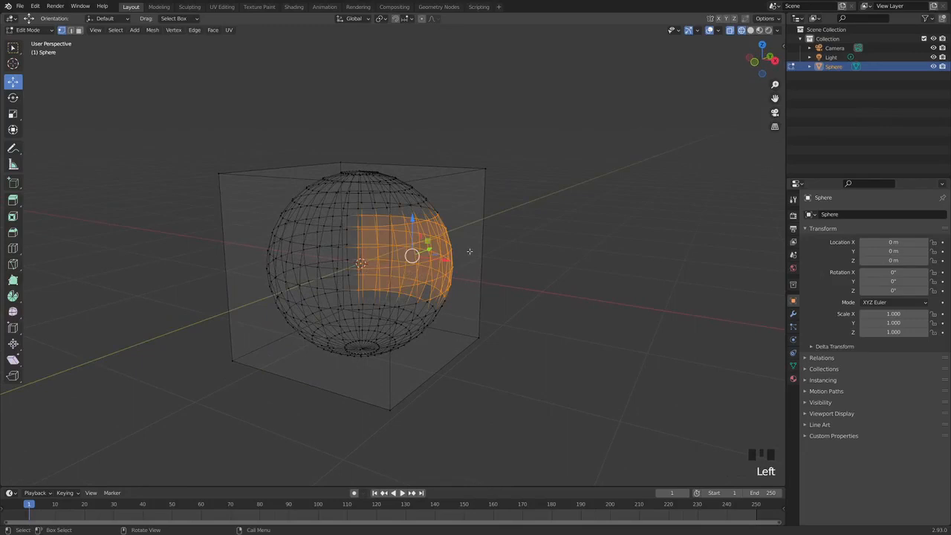
middle_drag(552, 248, 483, 254)
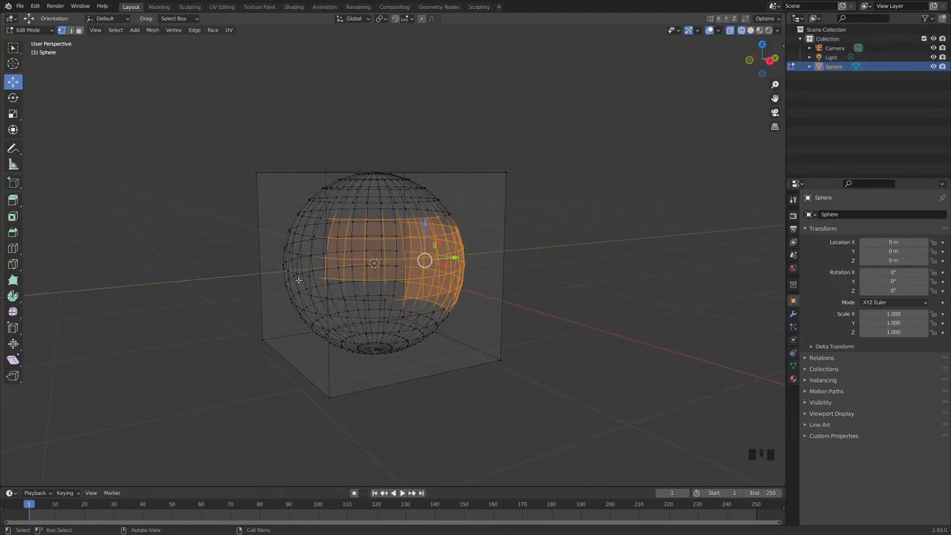
middle_drag(298, 280, 316, 289)
key(a)
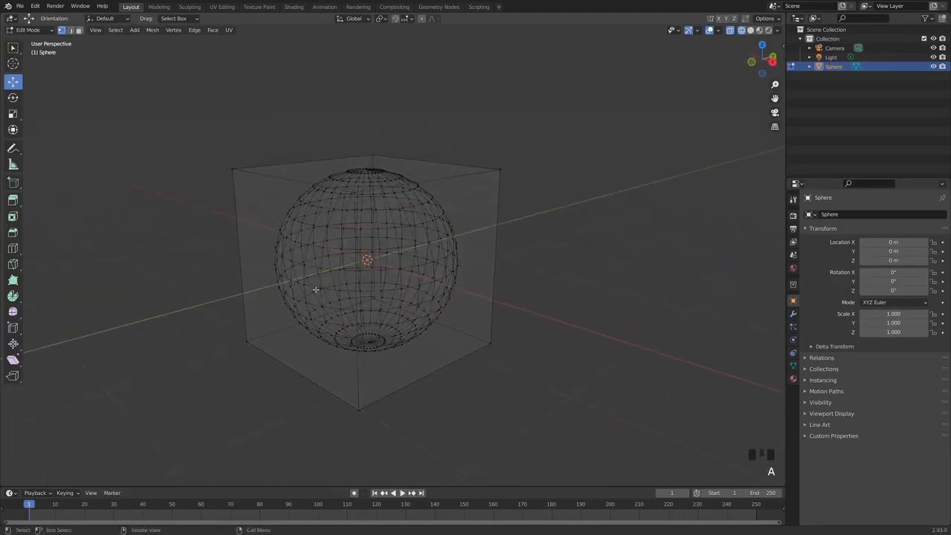
click(751, 30)
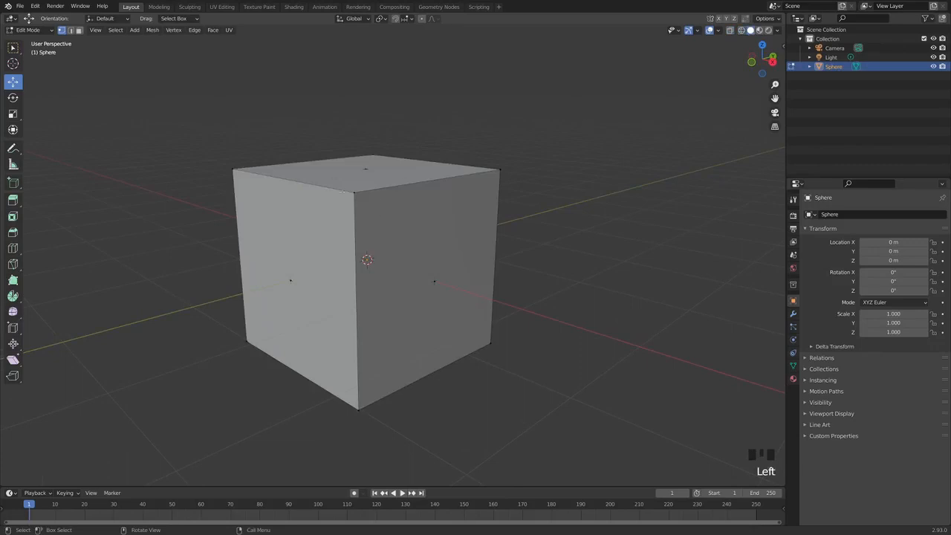
Step: Select the cube's entire linked geometry and move it along the positive X axis until it is clear of the sphere
middle_drag(359, 187, 425, 235)
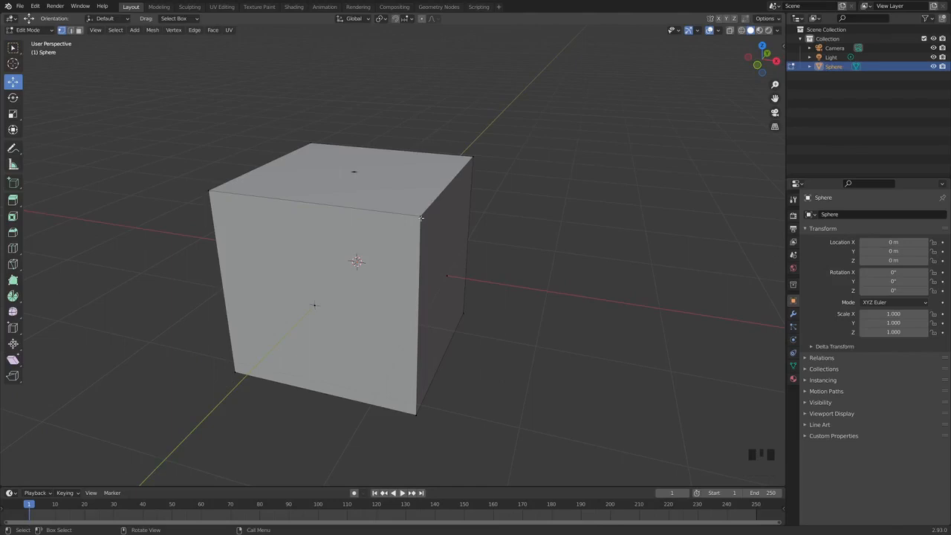
key(l)
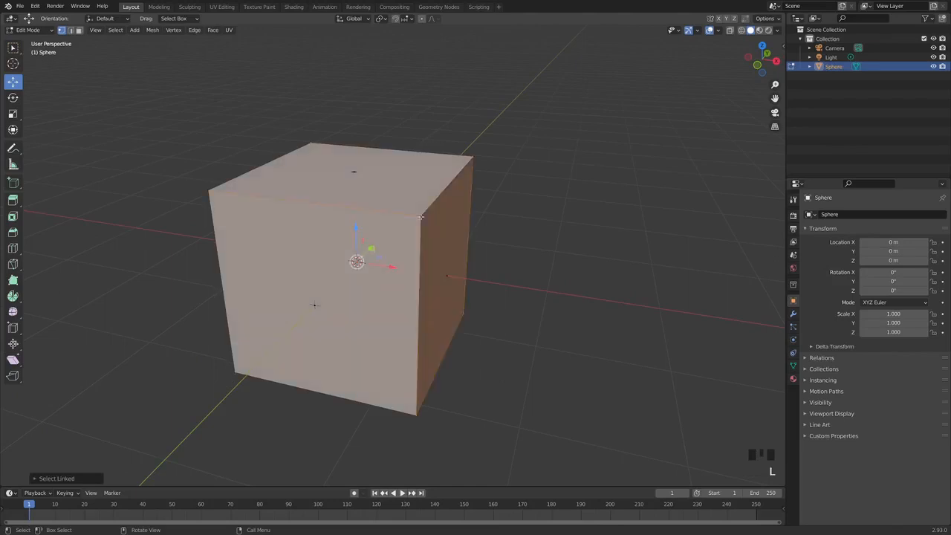
drag(314, 305, 610, 319)
middle_drag(610, 320, 479, 225)
drag(479, 225, 483, 227)
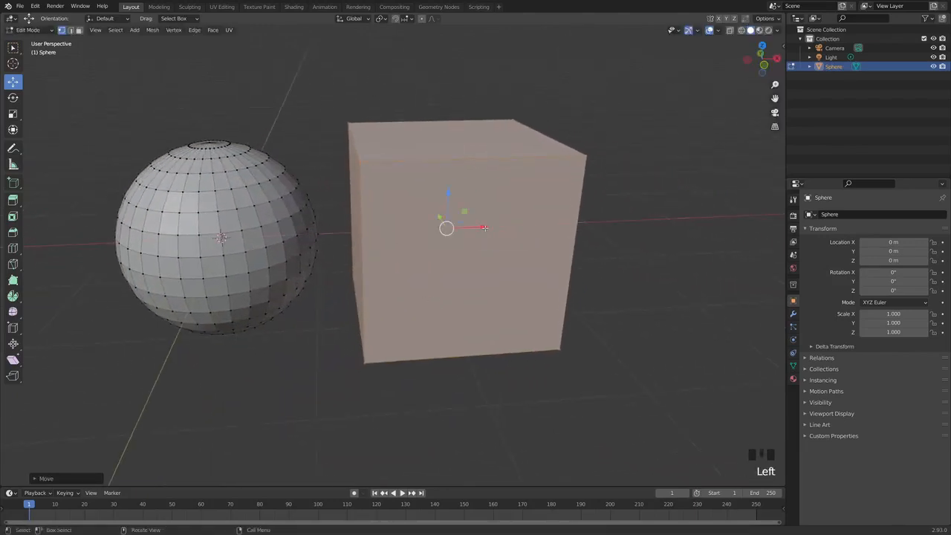
Step: Switch to Object Mode, try rotating the combined sphere and cube around their shared origin, and undo the rotations
click(30, 30)
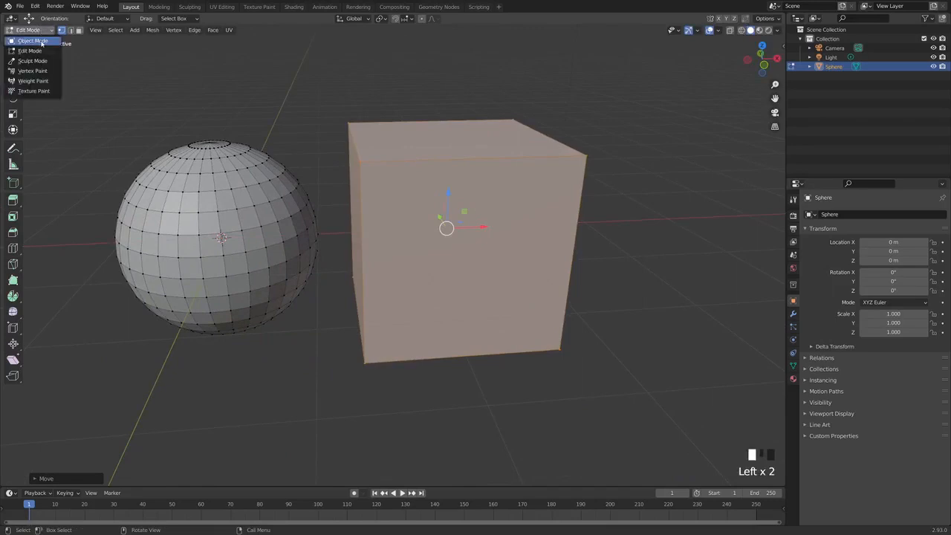
click(37, 34)
scroll(291, 245, down, 3)
click(291, 245)
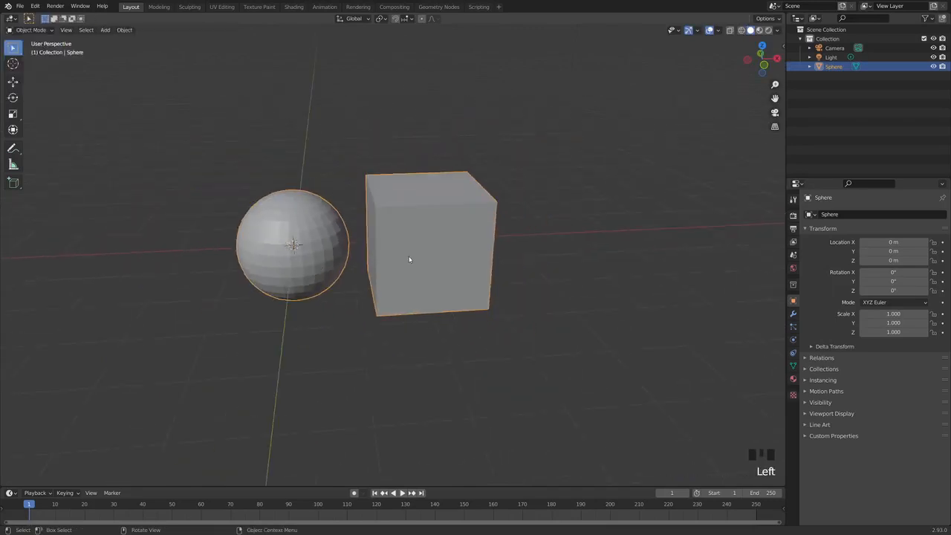
click(12, 97)
mouse_move(327, 231)
mouse_down()
mouse_move(293, 211)
mouse_move(320, 239)
mouse_move(324, 223)
mouse_up()
key(ctrl+z)
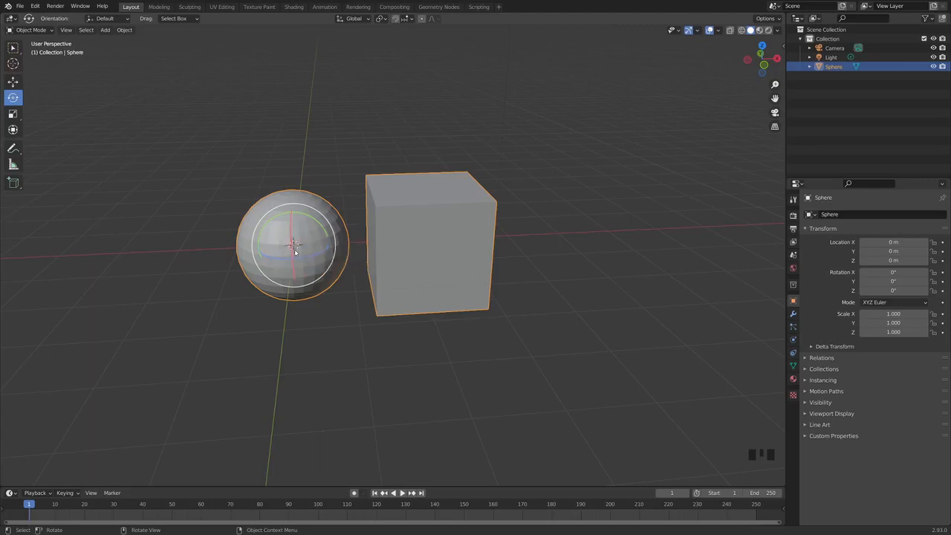
mouse_move(296, 220)
mouse_down()
mouse_move(307, 212)
mouse_move(312, 221)
mouse_up()
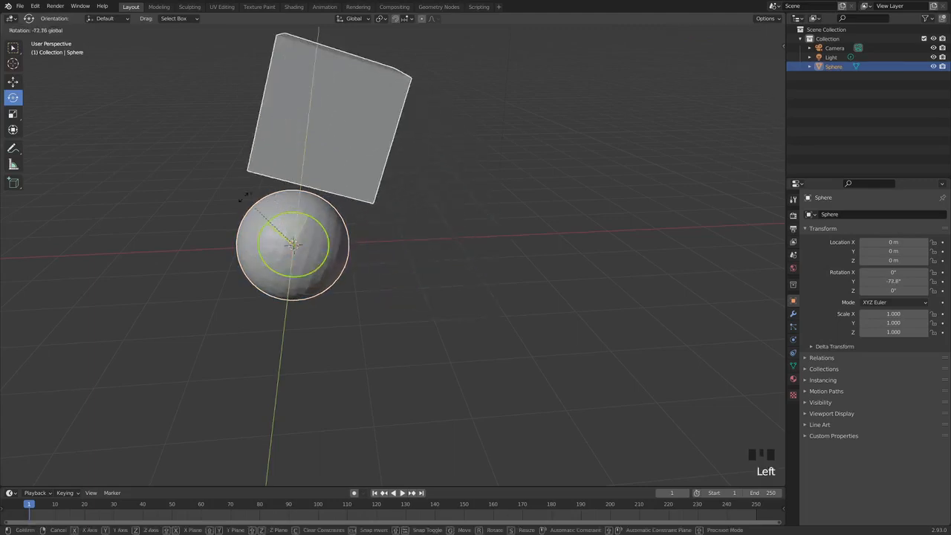
key(ctrl+z)
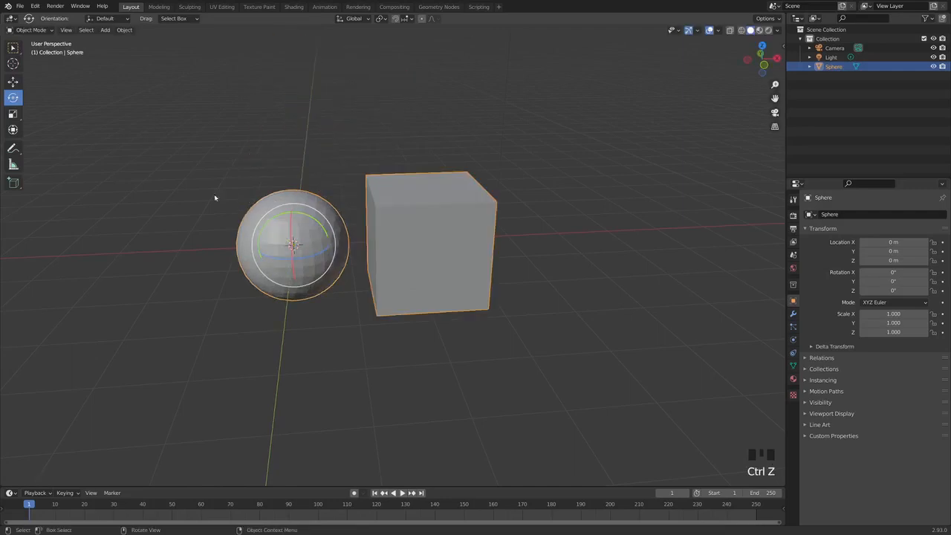
Step: In Edit Mode, move all the sphere and cube geometry along negative X until the origin lies between the two shapes
click(30, 30)
click(30, 49)
key(a)
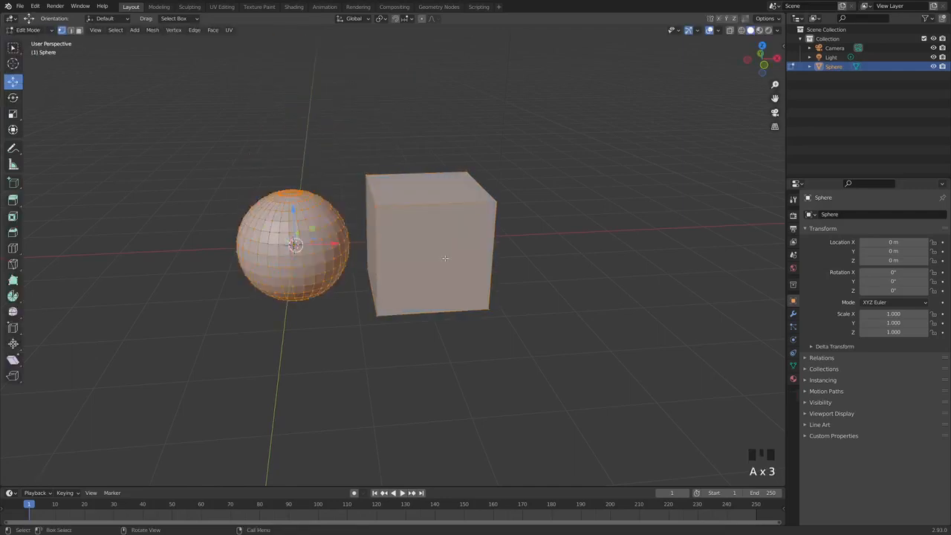
key(g)
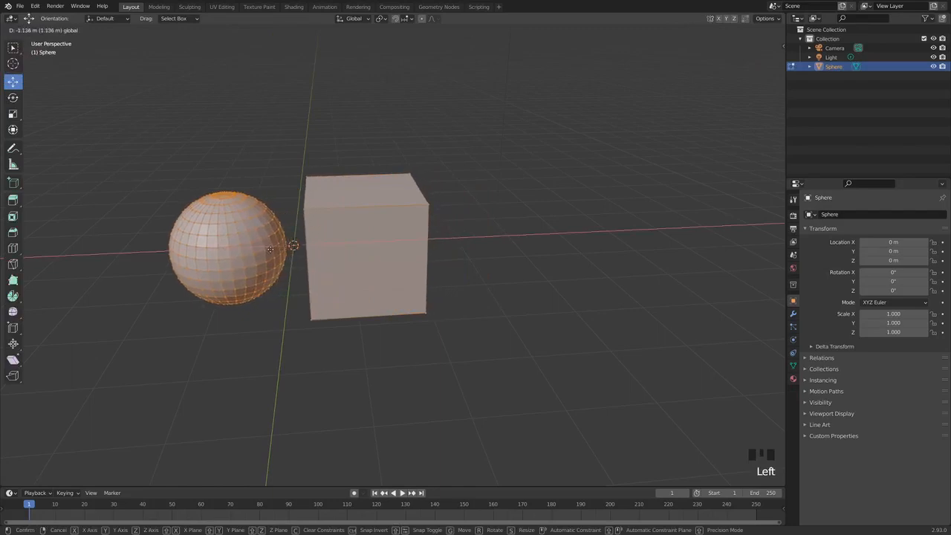
click(263, 247)
Step: Return to Object Mode, try a trackball rotation of the combined object around its origin, and undo it
click(49, 31)
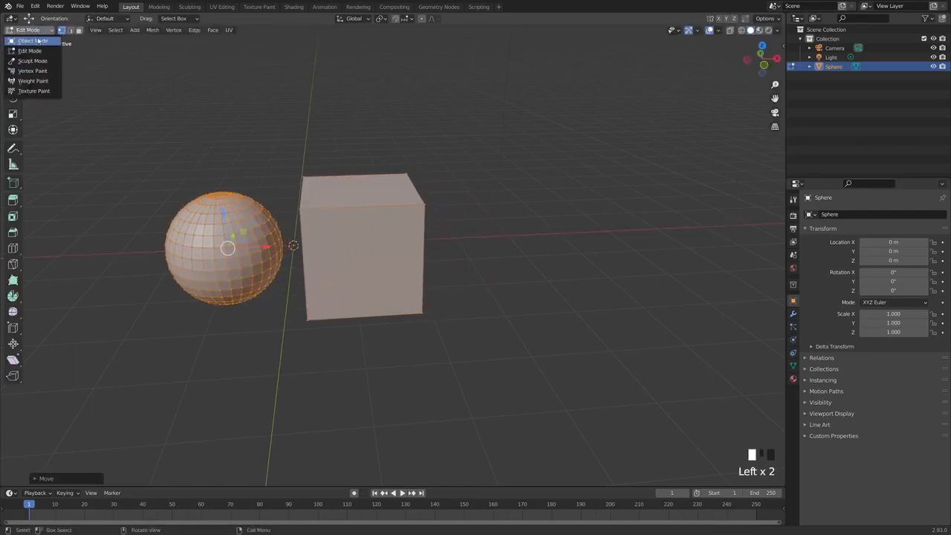
click(40, 40)
drag(315, 219, 359, 267)
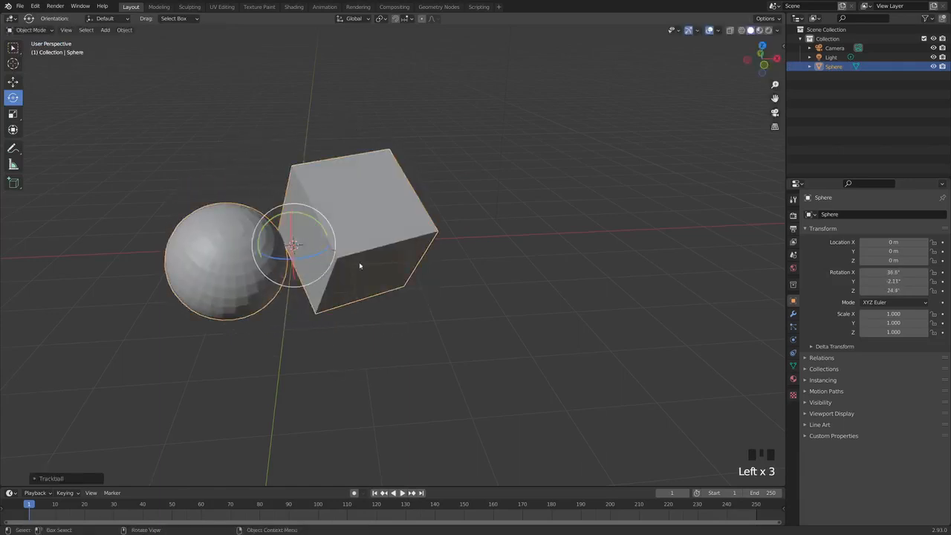
key(ctrl+z)
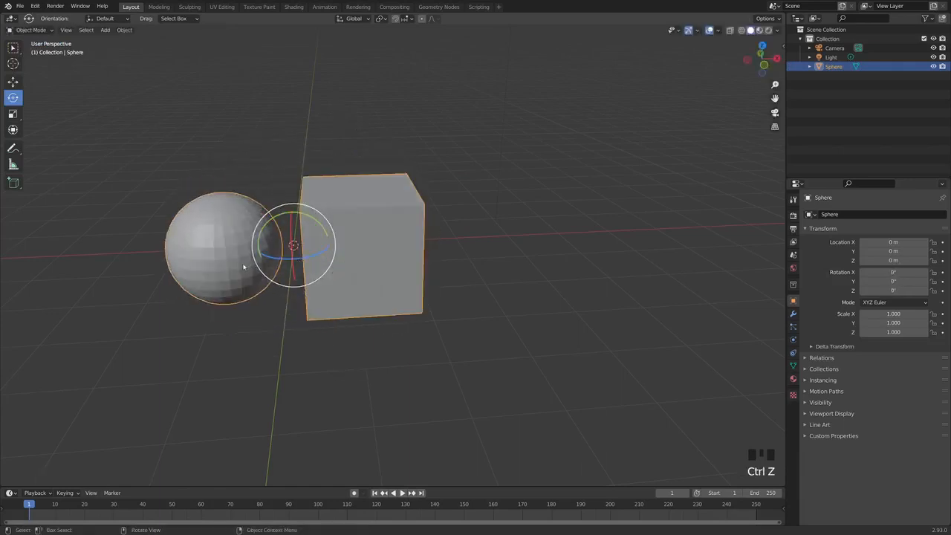
middle_drag(303, 257, 324, 260)
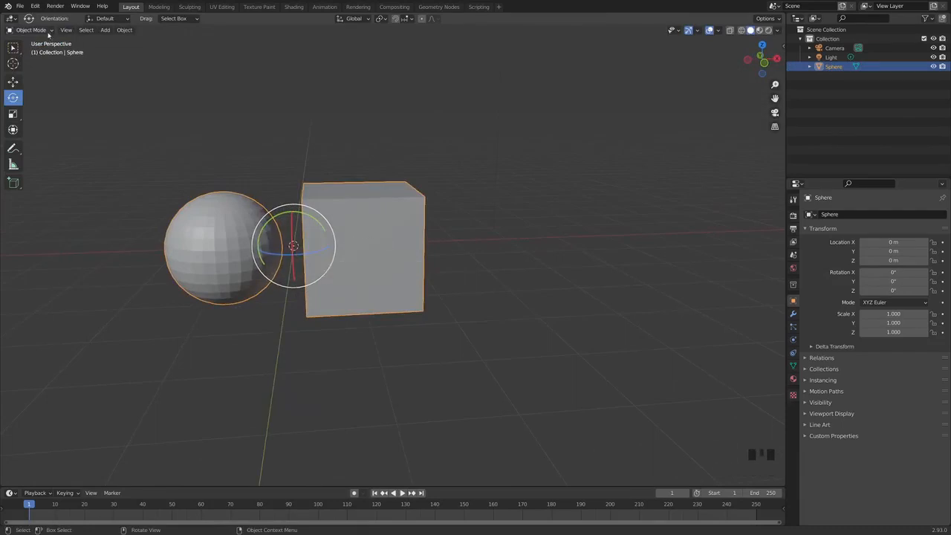
Step: Enter Edit Mode on the combined object, deselect all its geometry and switch to face selection
click(34, 30)
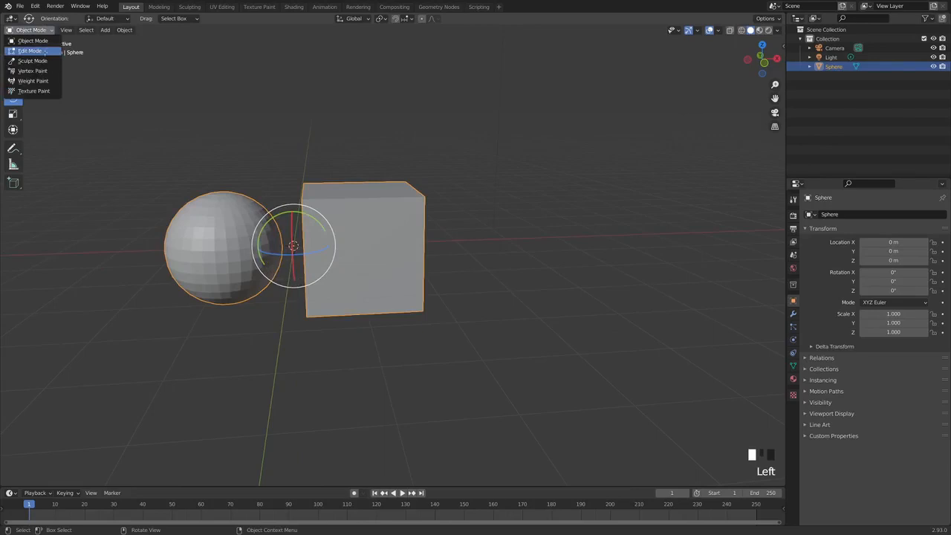
click(44, 52)
scroll(359, 258, up, 2)
key(alt+a)
middle_drag(359, 258, 385, 280)
click(79, 30)
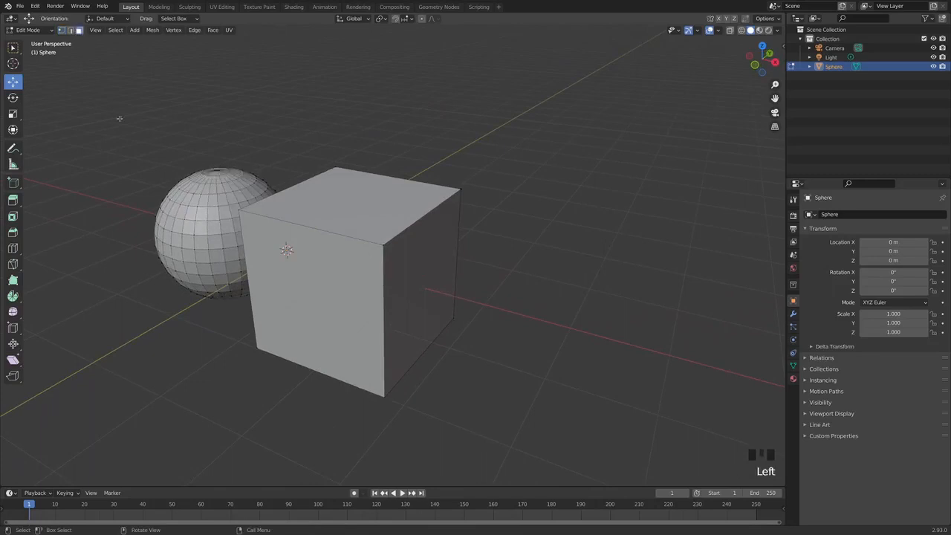
middle_drag(174, 196, 141, 211)
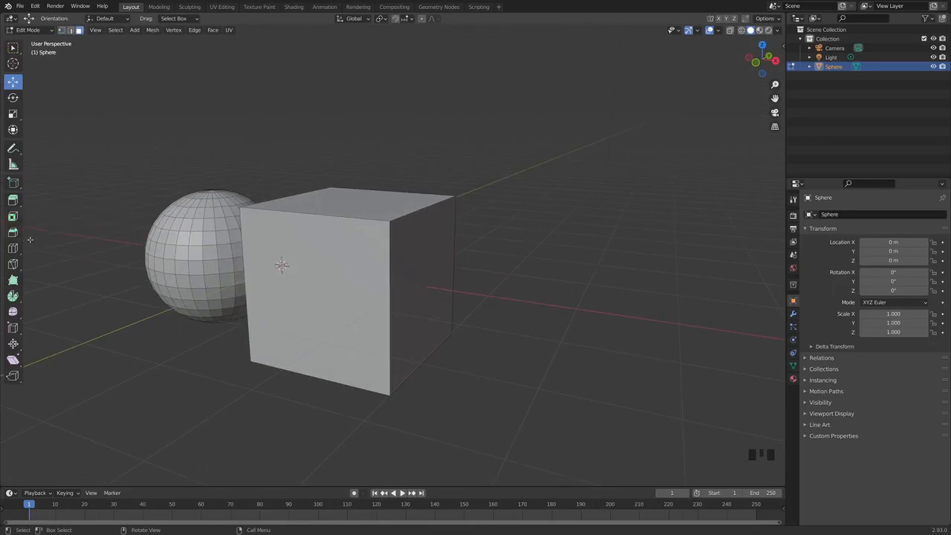
middle_drag(251, 261, 342, 277)
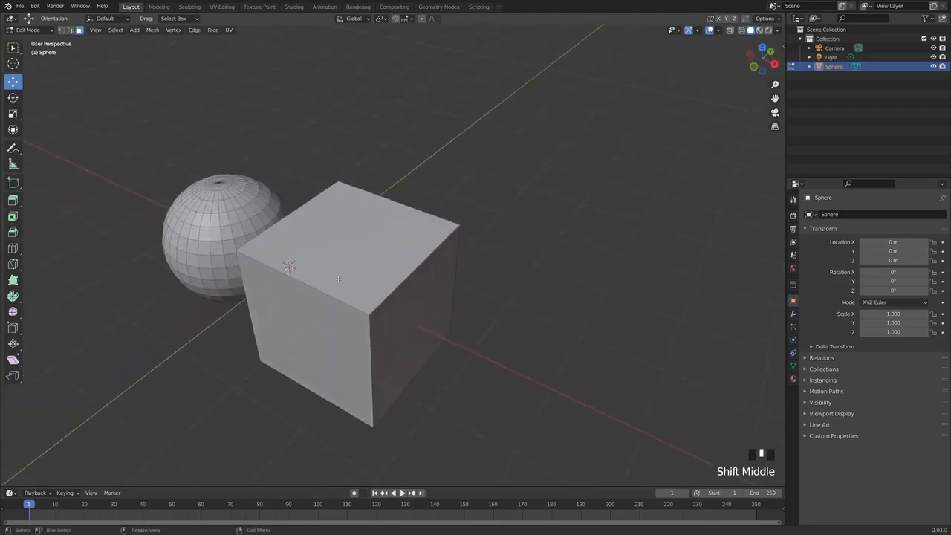
Step: Select the cube's top face and bevel its edges with a width of about 0.236 m and 6 segments
click(344, 249)
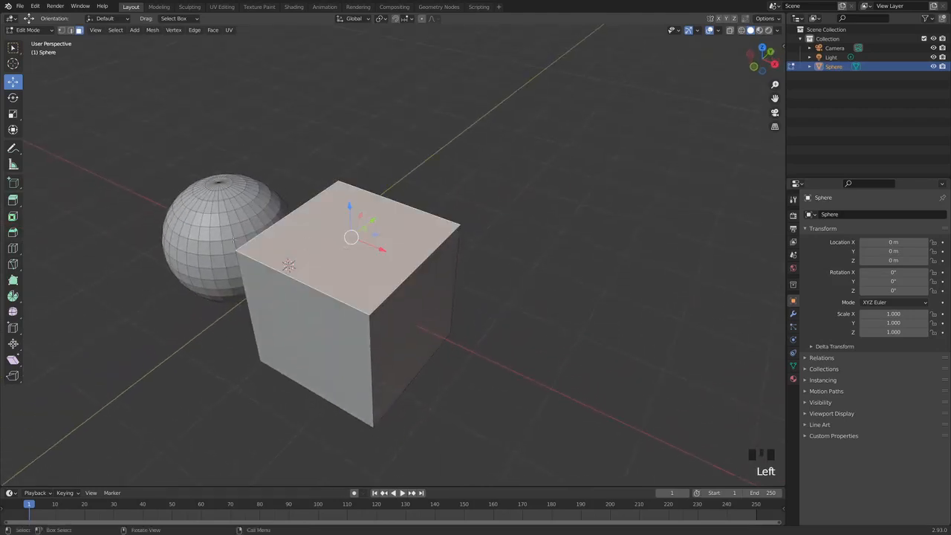
click(13, 232)
middle_drag(327, 245, 349, 190)
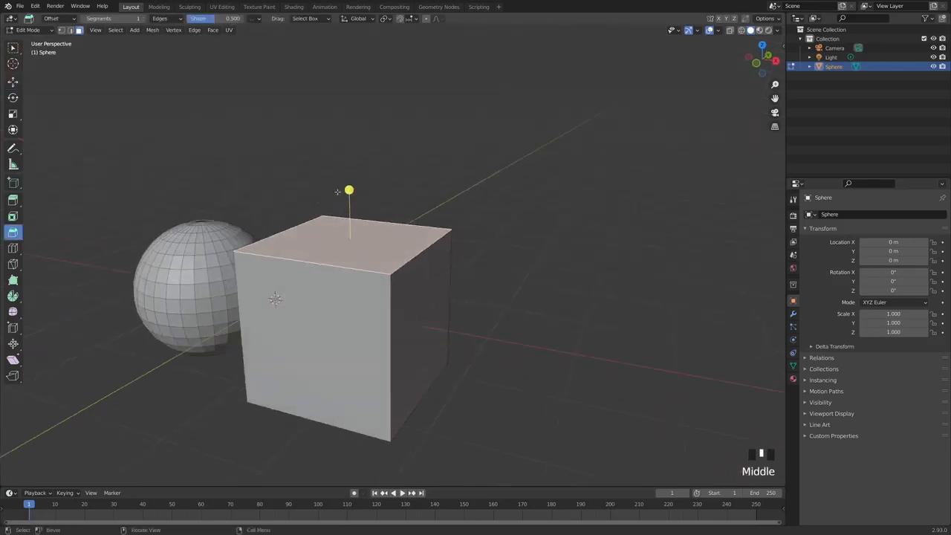
drag(349, 190, 350, 171)
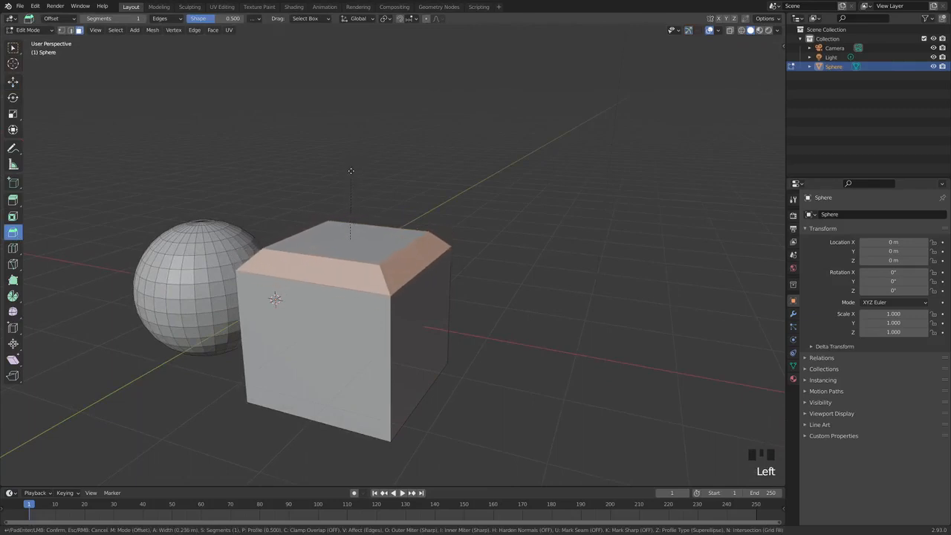
scroll(351, 171, up, 2)
scroll(351, 171, down, 2)
scroll(351, 171, up, 5)
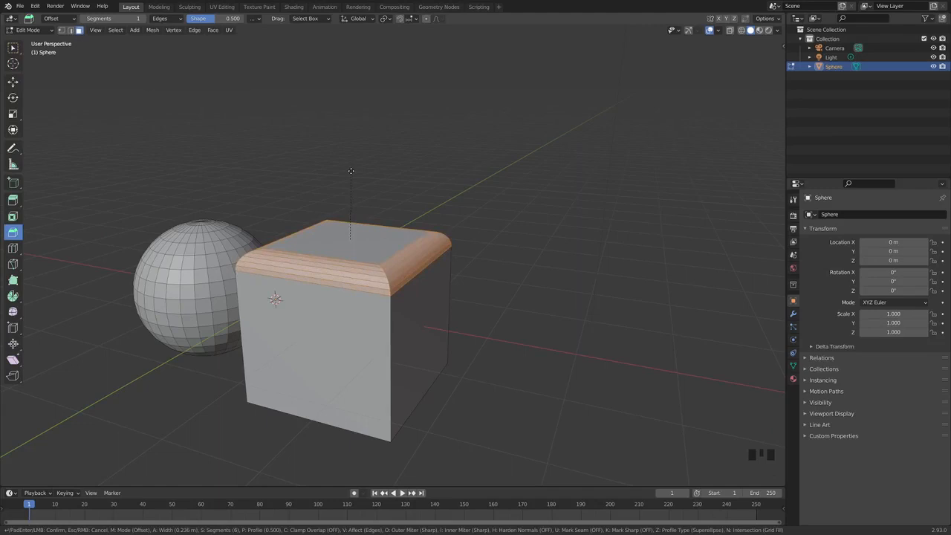
click(351, 171)
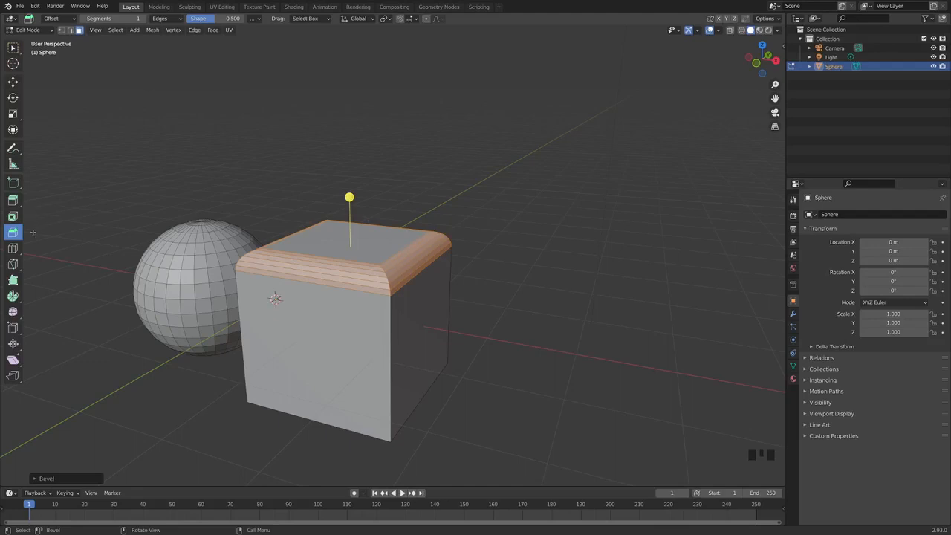
Step: Add two perpendicular vertical loop cuts around the cube so they cross on its top face
click(13, 253)
middle_drag(281, 210, 307, 212)
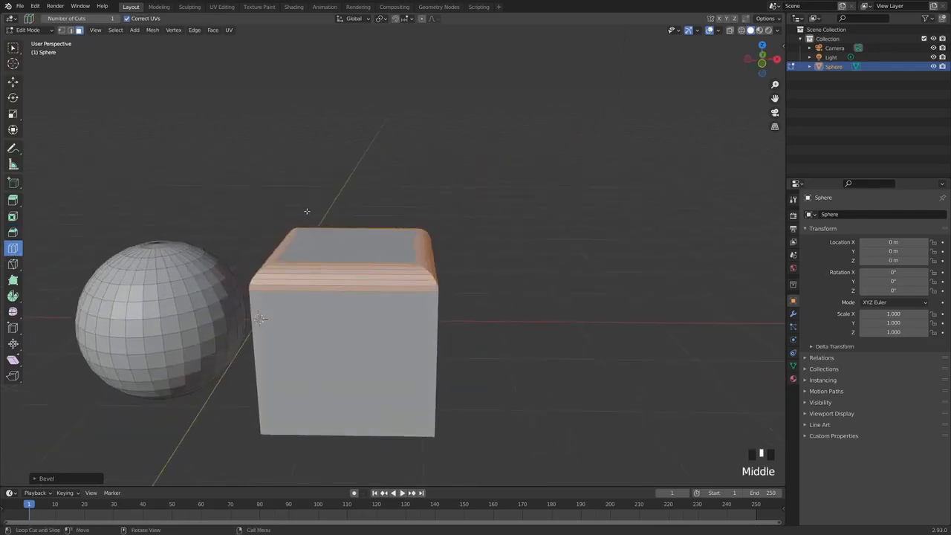
click(524, 172)
middle_drag(435, 279, 412, 288)
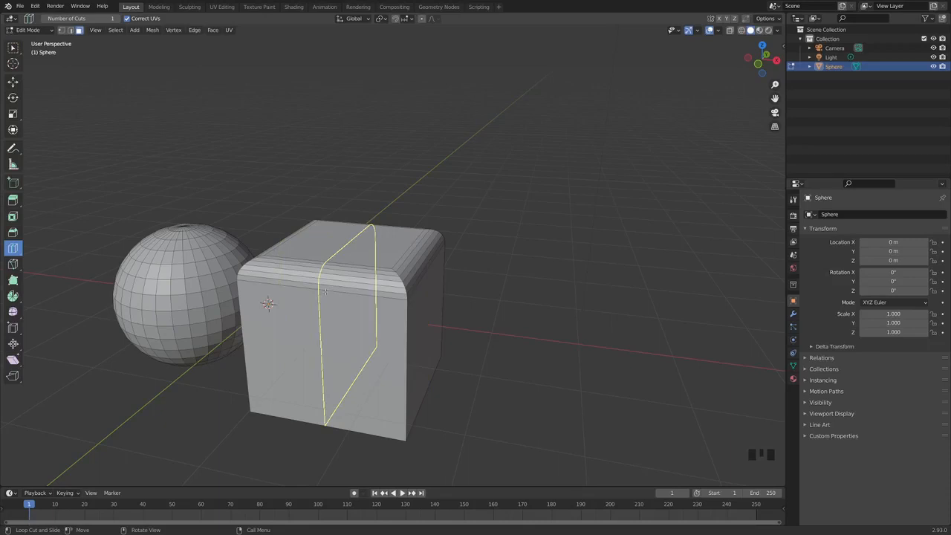
click(325, 292)
middle_drag(346, 307, 391, 317)
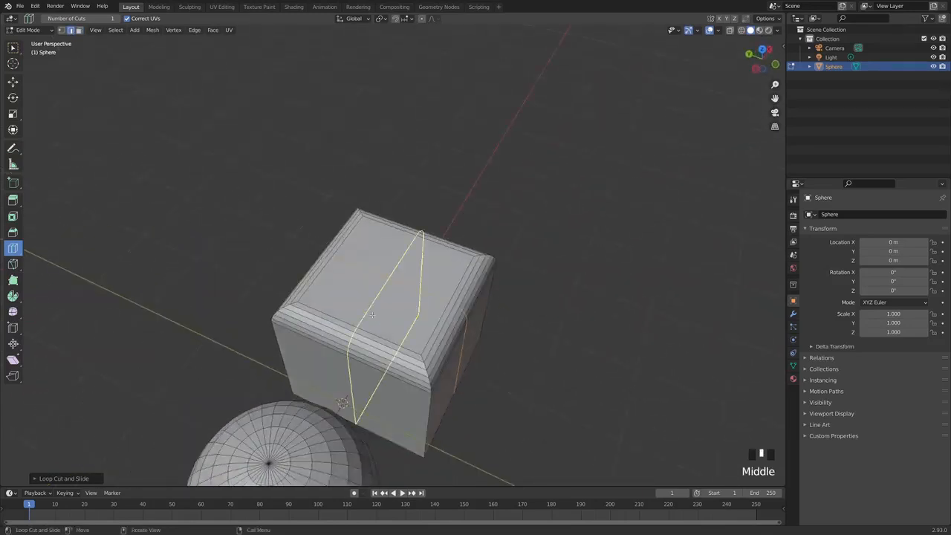
drag(380, 313, 403, 337)
middle_drag(550, 347, 471, 340)
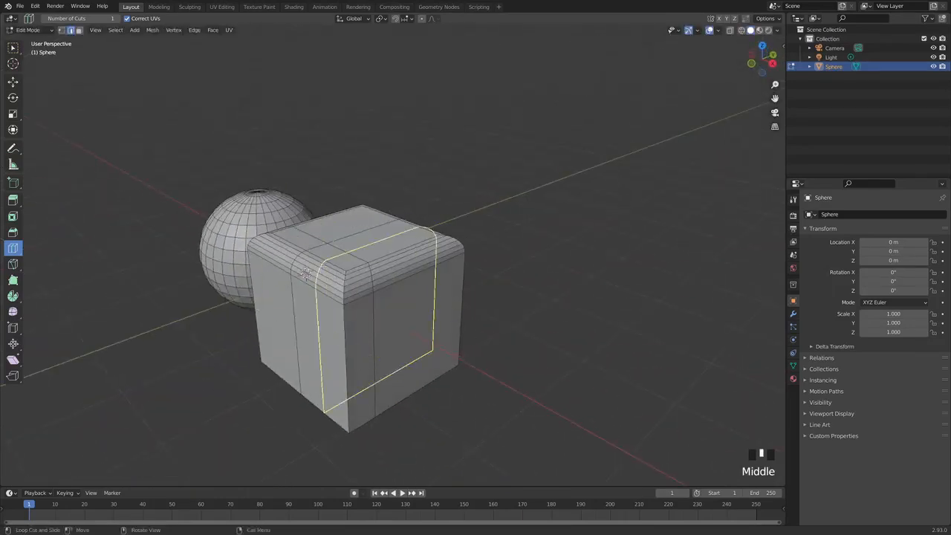
middle_drag(303, 274, 304, 253)
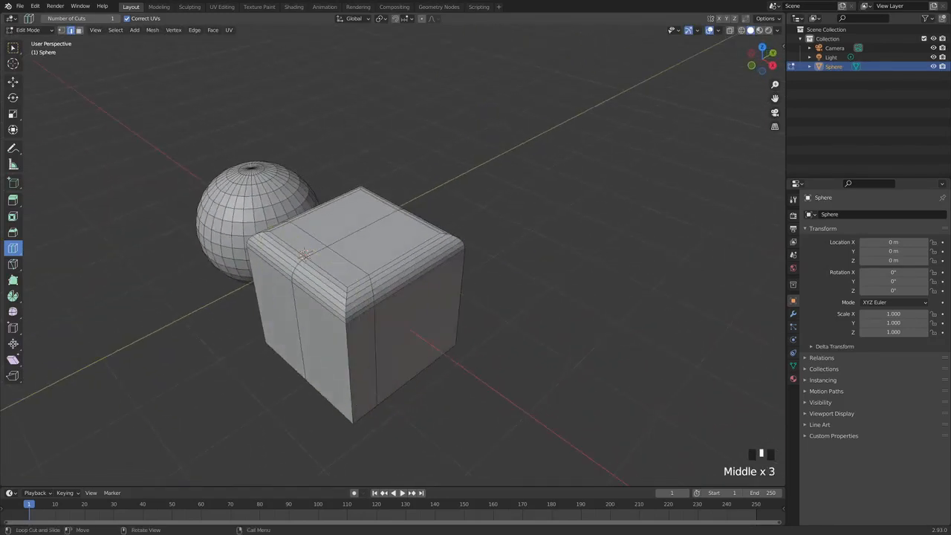
Step: In face selection, inset one of the faces that the crossing loop cuts divide on the cube's top
click(16, 221)
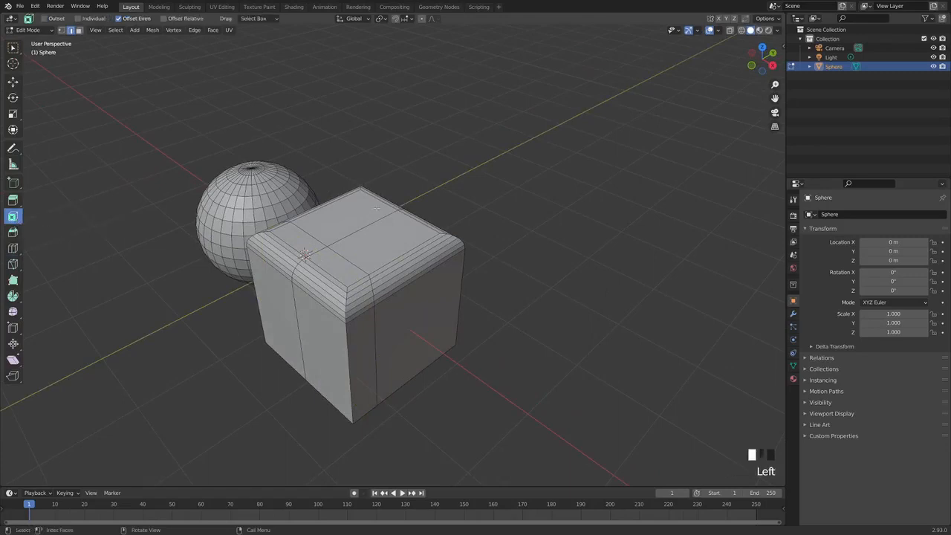
click(80, 30)
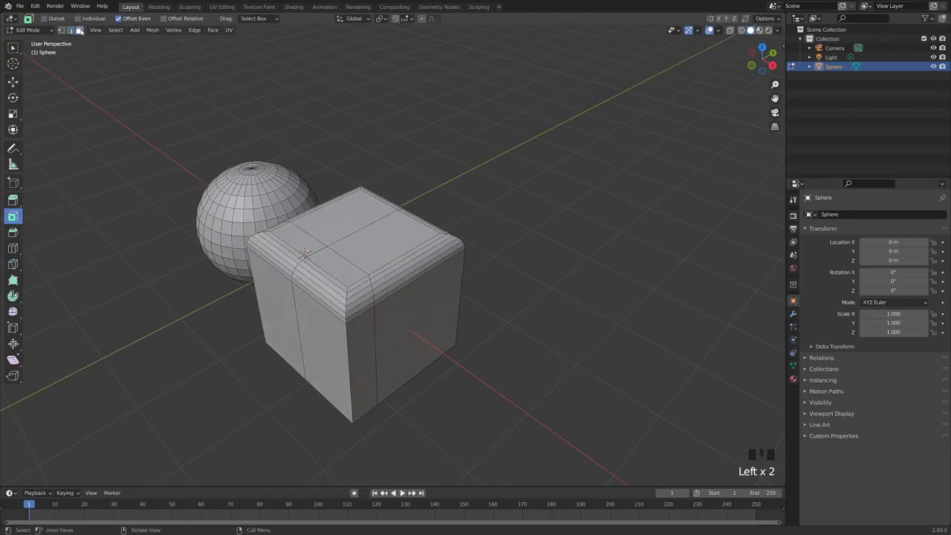
click(335, 223)
middle_drag(463, 265, 387, 223)
scroll(388, 225, up, 2)
drag(384, 215, 372, 229)
middle_drag(371, 230, 476, 238)
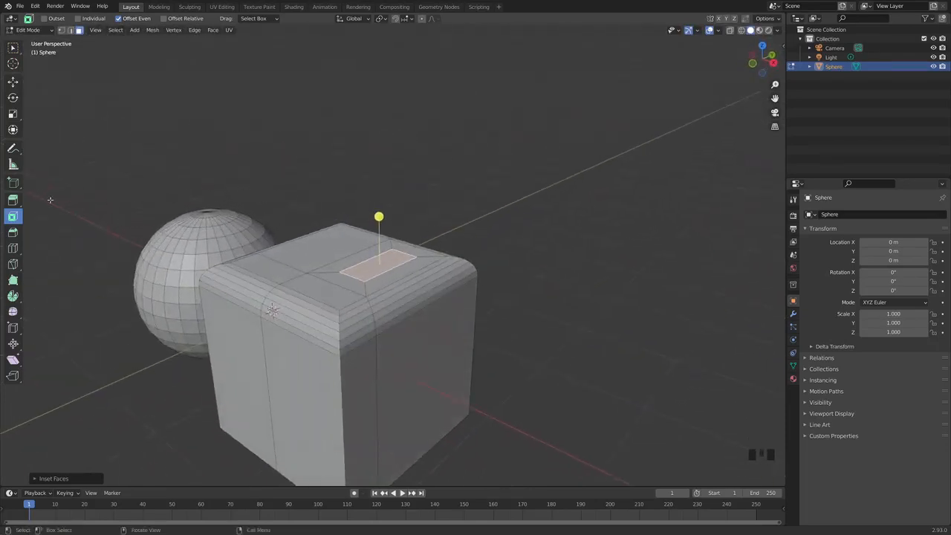
Step: Extrude the inset face upward along its normal into a small raised block on the cube
click(13, 200)
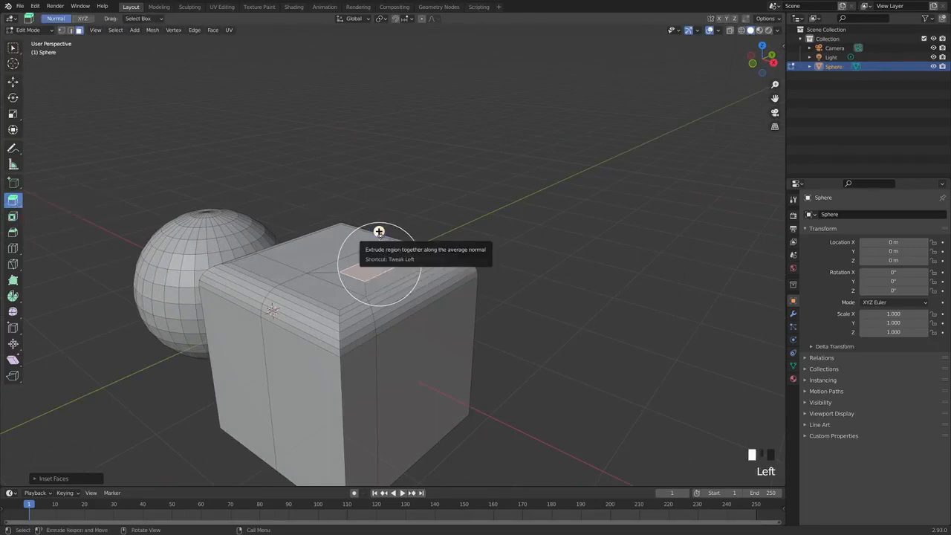
drag(379, 231, 379, 199)
middle_drag(443, 268, 285, 226)
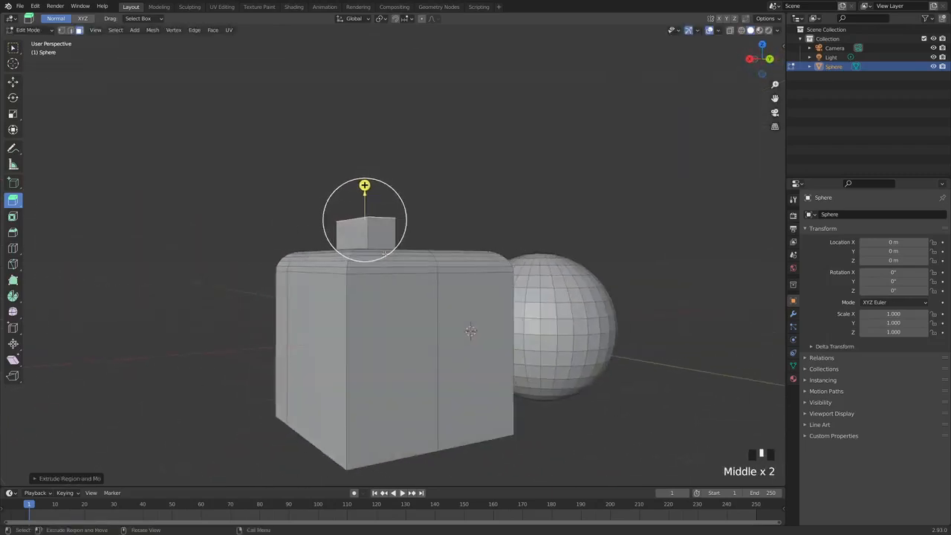
middle_drag(375, 223, 413, 286)
shift+middle_drag(344, 188, 400, 244)
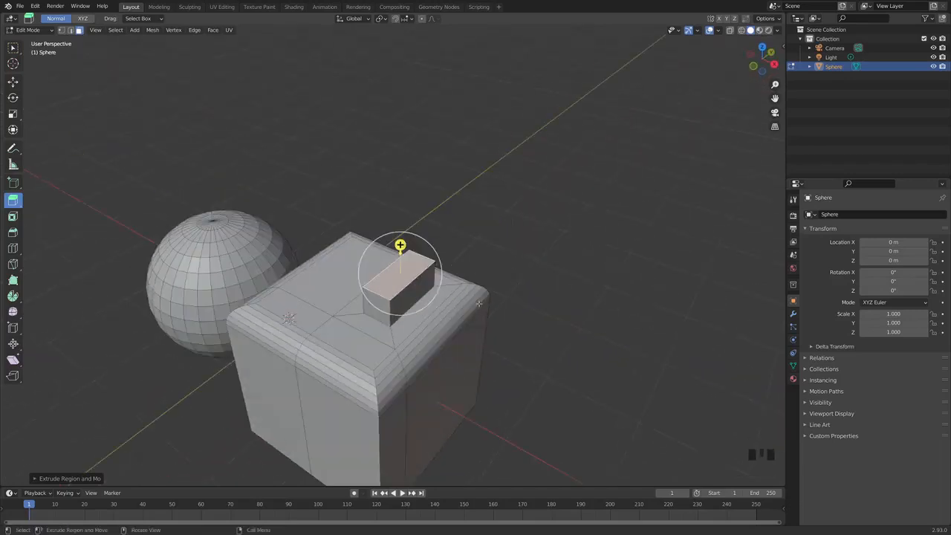
Step: Inset the raised block's top face and extrude the inner face downward to hollow out the block
click(13, 217)
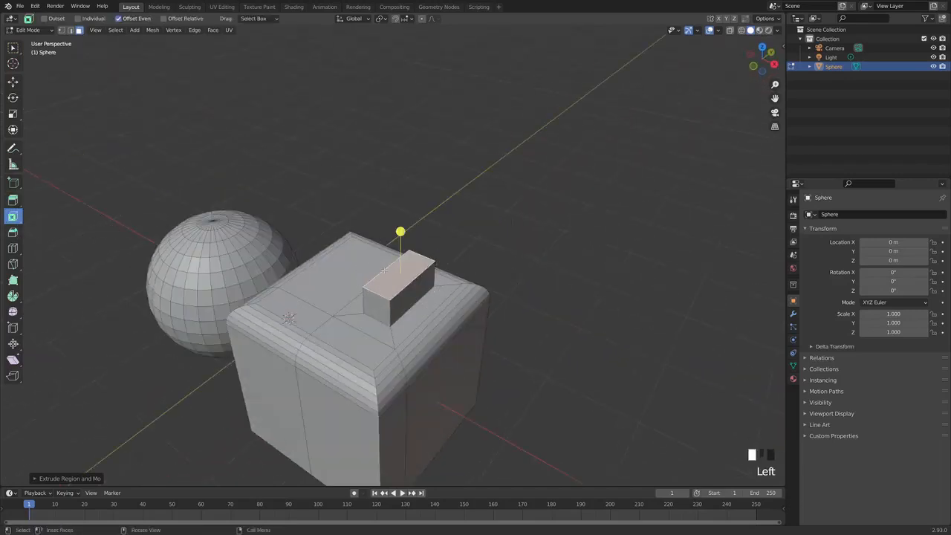
drag(399, 230, 399, 253)
click(13, 200)
mouse_move(400, 252)
middle_down()
mouse_move(410, 265)
mouse_move(402, 258)
middle_up()
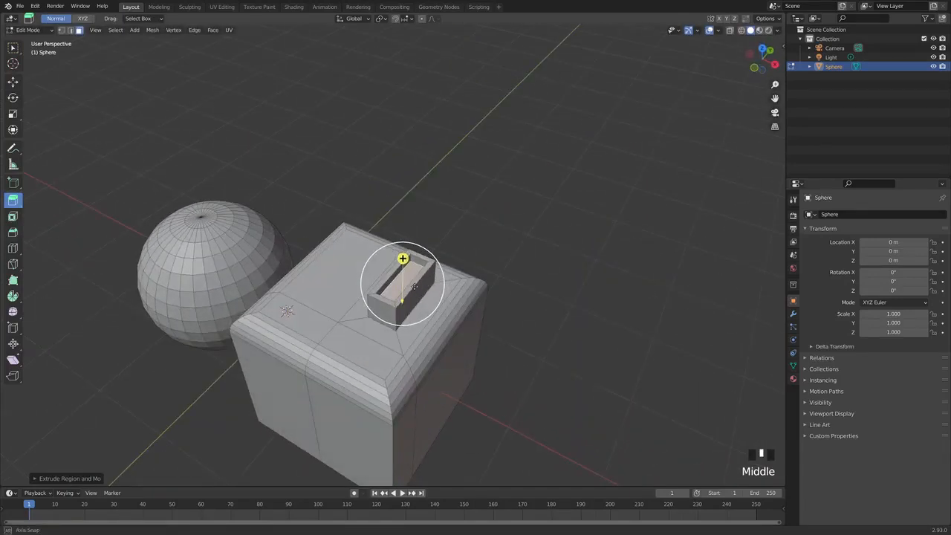
Step: Bevel the edges of the recess floor inside the raised block slightly, using a single segment
click(12, 232)
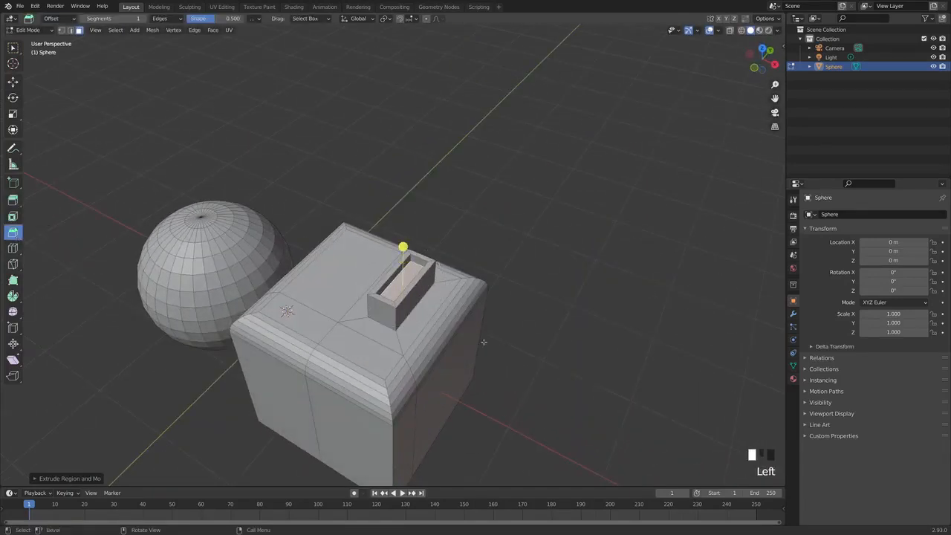
scroll(495, 343, up, 3)
scroll(494, 343, up, 1)
click(413, 282)
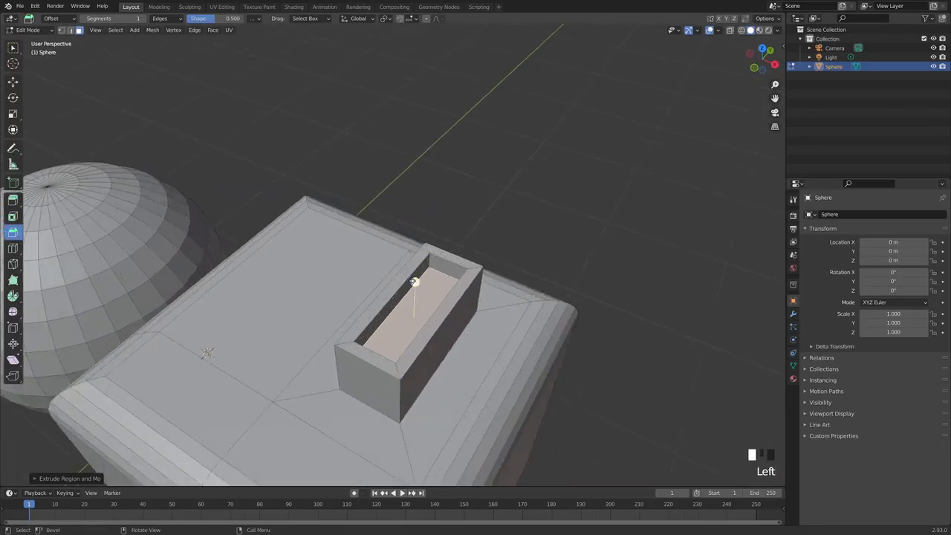
drag(414, 281, 417, 278)
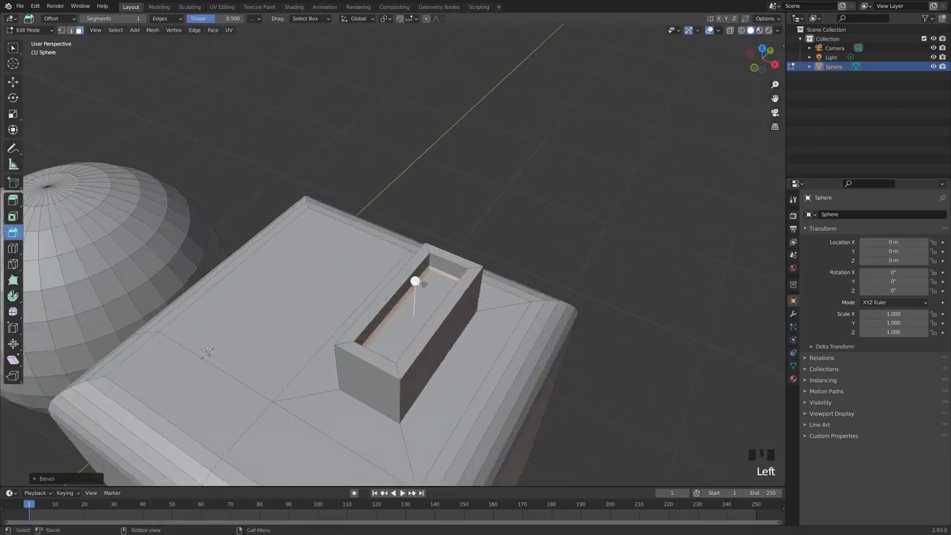
middle_drag(416, 278, 465, 322)
key(a)
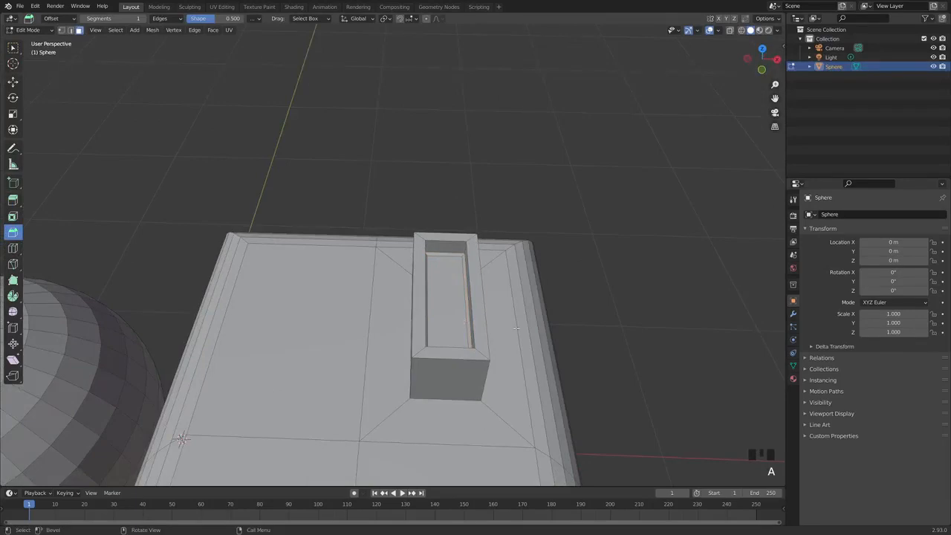
Step: Return to Object Mode and apply Shade Smooth to the combined sphere and cube object
key(Tab)
scroll(465, 350, down, 4)
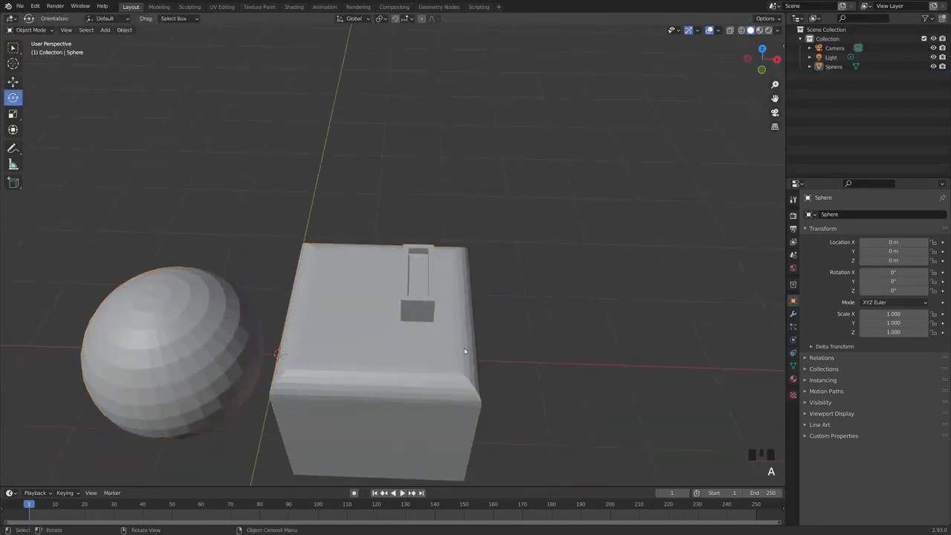
middle_drag(464, 351, 331, 350)
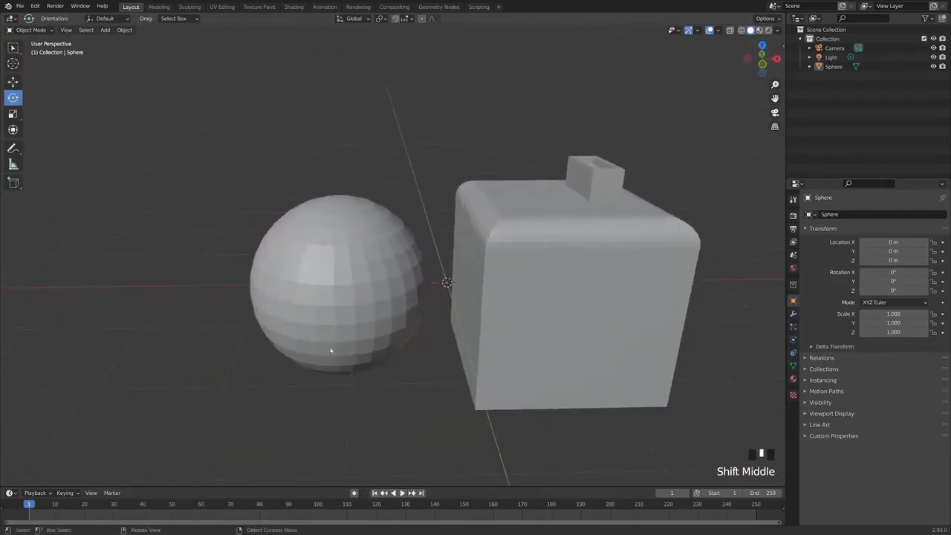
mouse_move(376, 317)
middle_down()
mouse_move(439, 314)
mouse_move(380, 304)
mouse_move(382, 314)
middle_up()
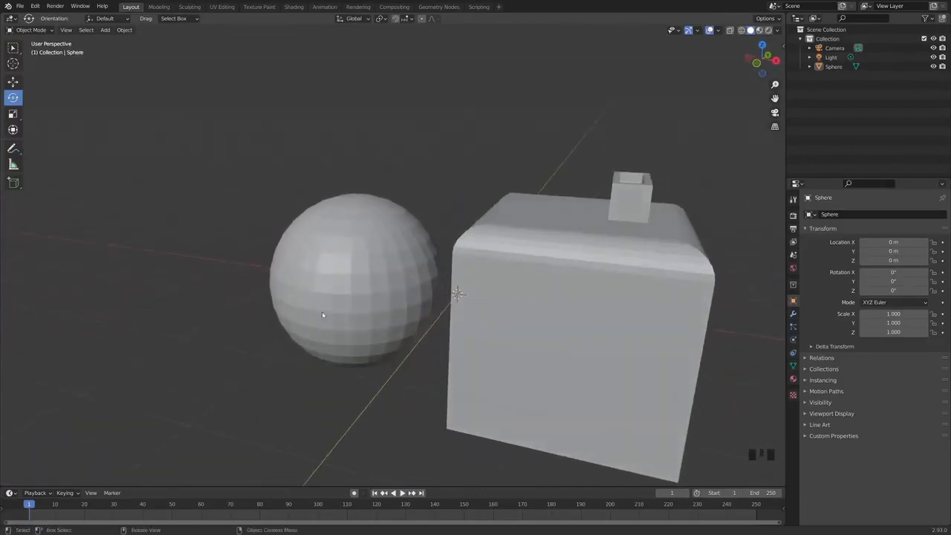
middle_drag(321, 311, 354, 317)
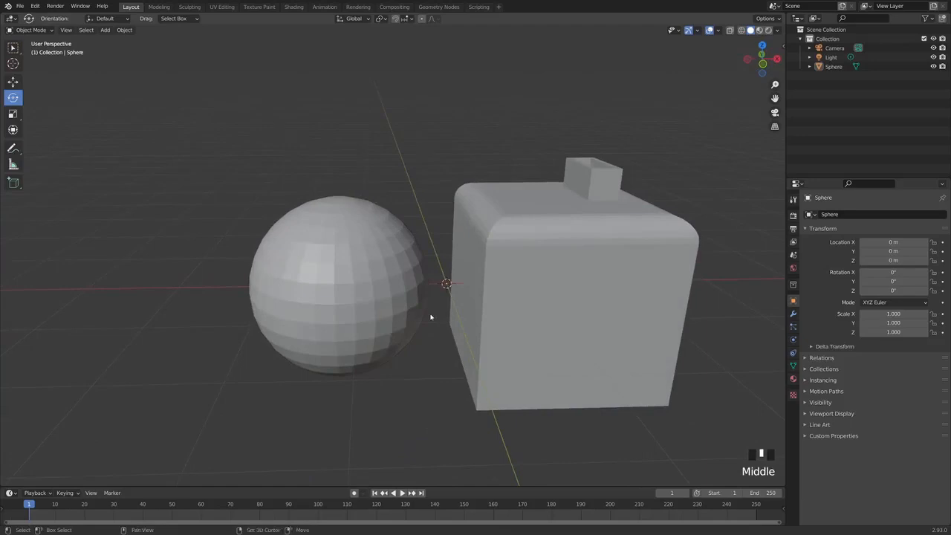
shift+middle_drag(431, 318, 376, 303)
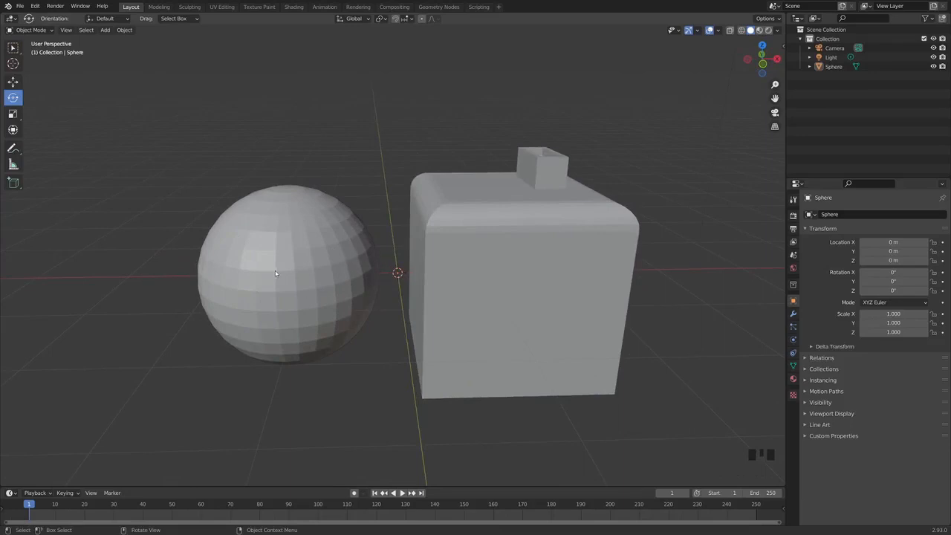
middle_drag(275, 271, 303, 275)
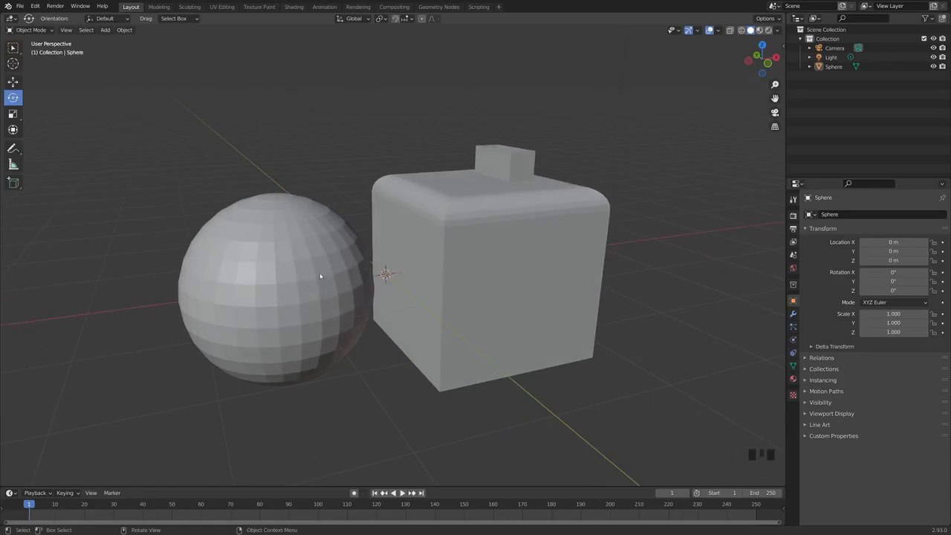
click(318, 273)
right_click(306, 252)
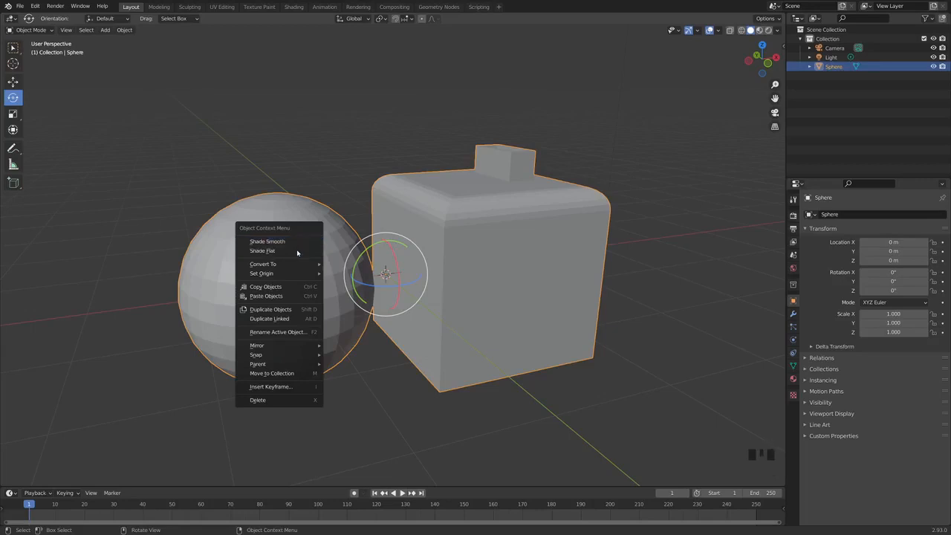
click(288, 242)
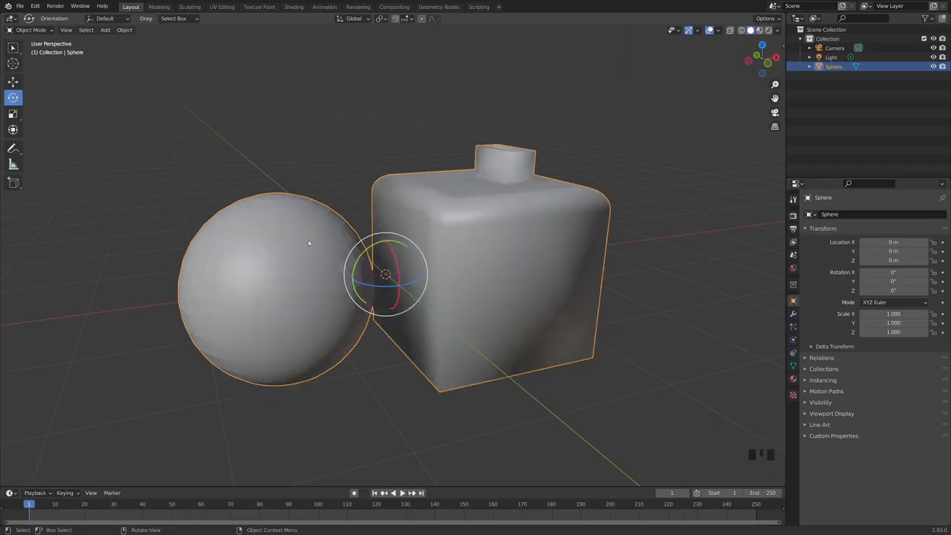
middle_drag(335, 283, 364, 305)
click(639, 311)
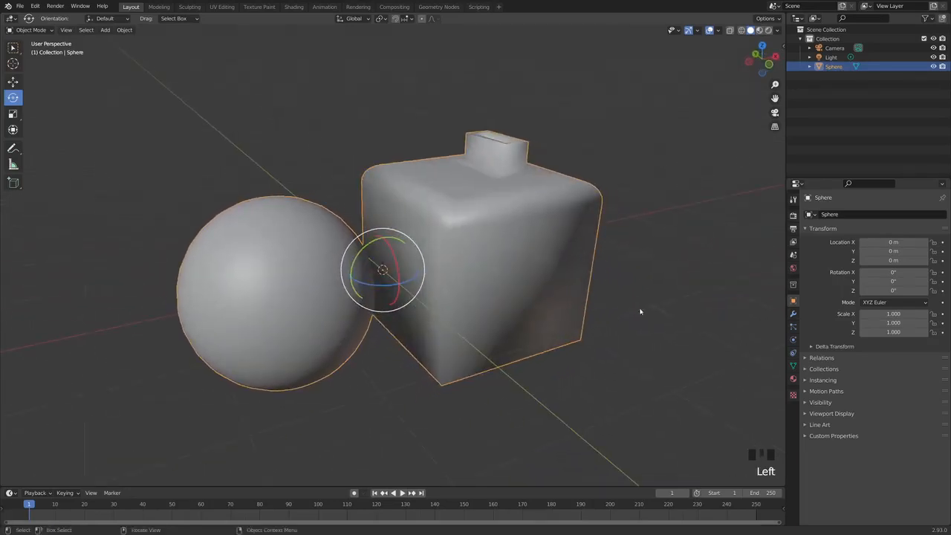
Step: Enable Auto Smooth in the combined object's Normals settings and lower its smoothing angle to sharpen the block's edges
middle_drag(560, 244, 616, 257)
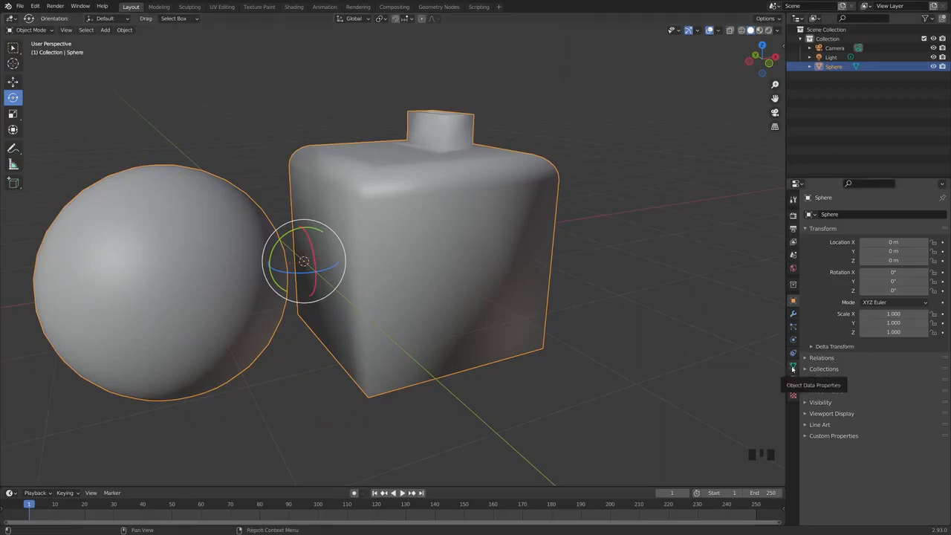
click(792, 366)
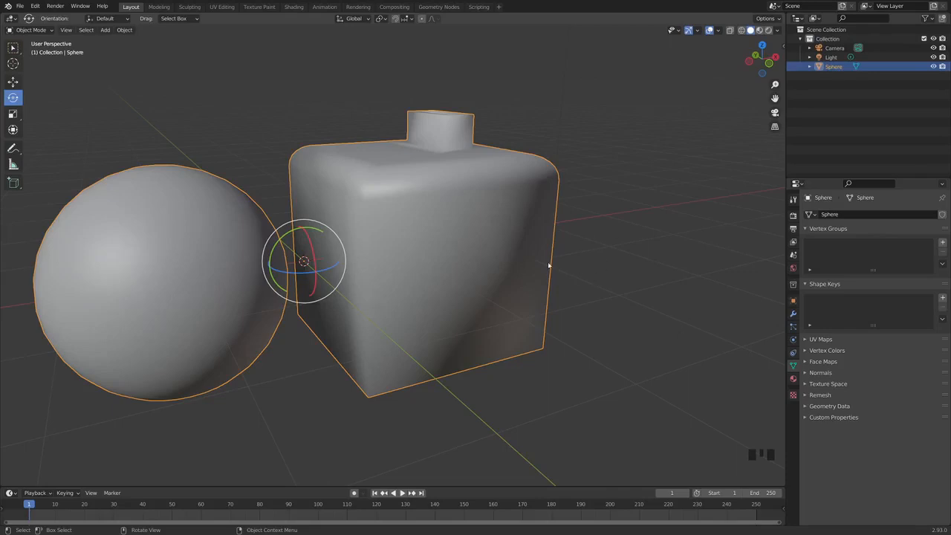
middle_drag(527, 260, 581, 288)
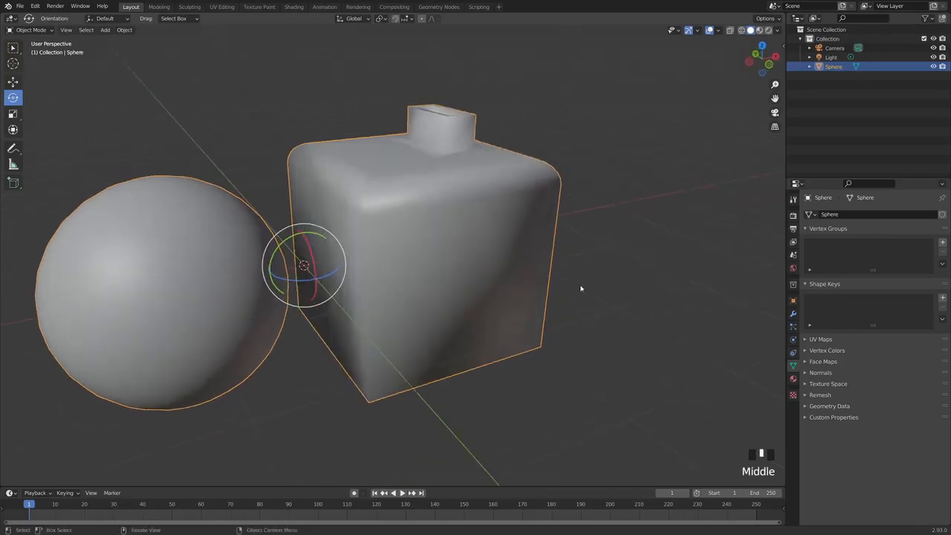
click(805, 373)
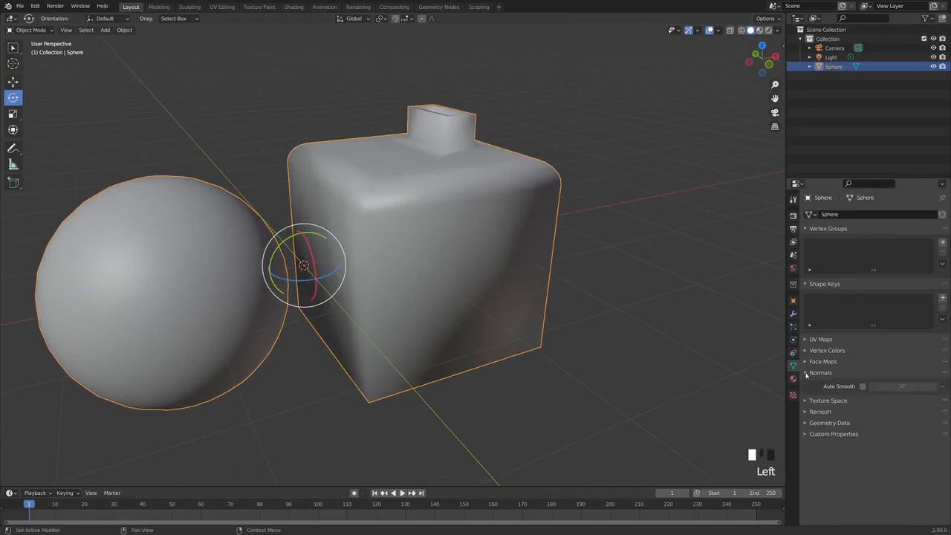
click(862, 388)
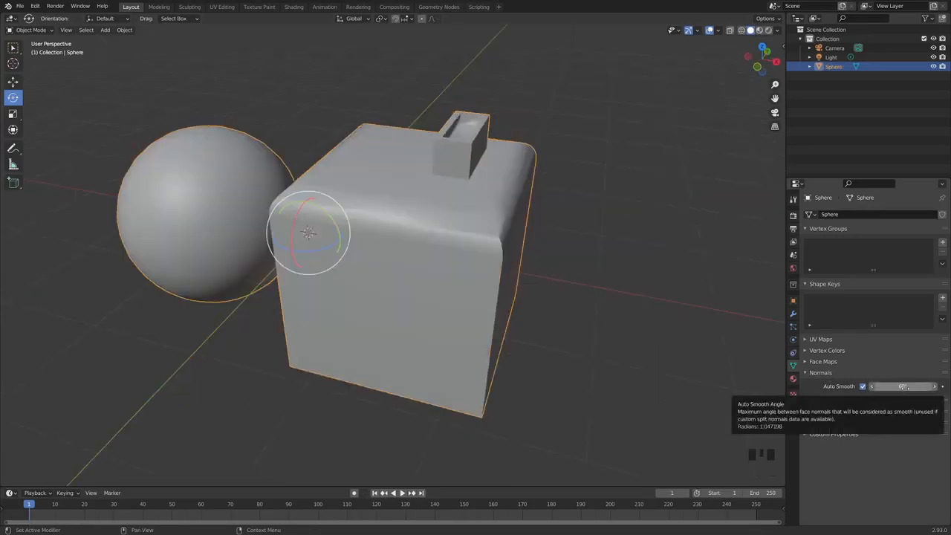
mouse_move(898, 386)
mouse_down()
mouse_move(921, 387)
mouse_move(877, 386)
mouse_move(916, 386)
mouse_up()
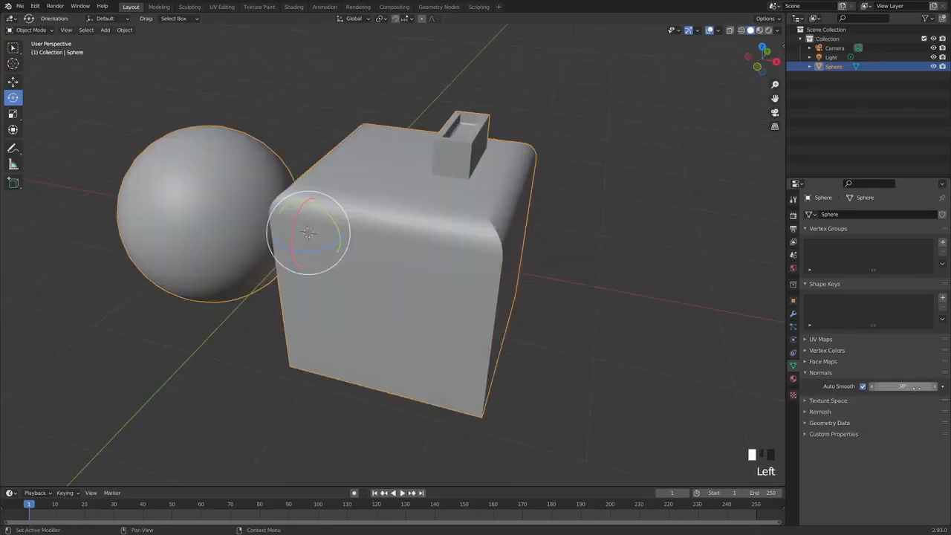
mouse_move(577, 295)
middle_down()
mouse_move(501, 268)
mouse_move(431, 272)
mouse_move(428, 288)
mouse_move(592, 295)
middle_up()
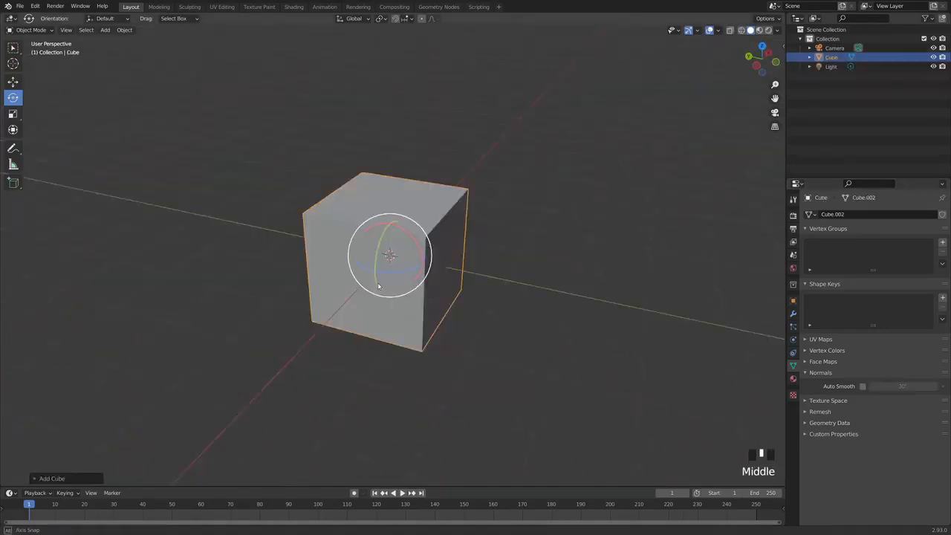
Step: Turn on Auto Keying so that transforms of the new cube are recorded as keyframes
middle_drag(349, 282, 359, 288)
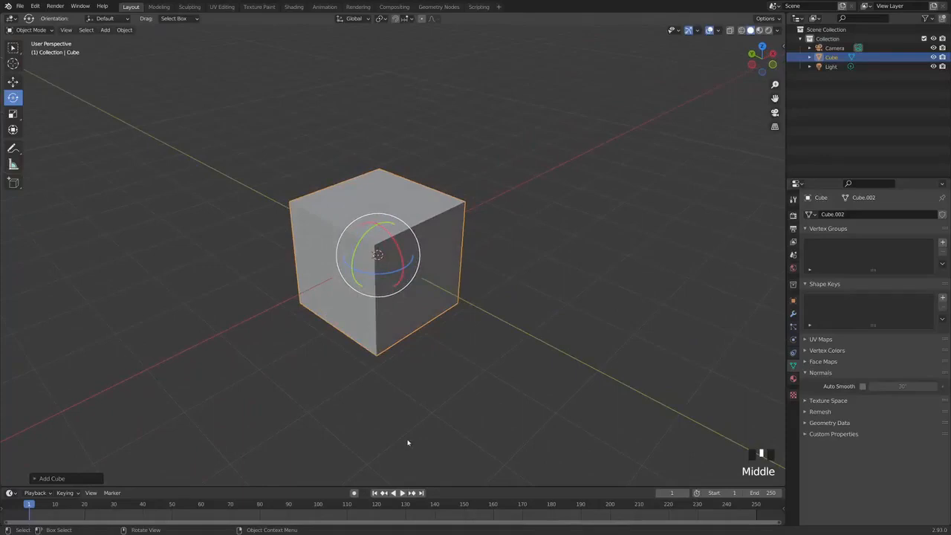
middle_drag(390, 413, 432, 379)
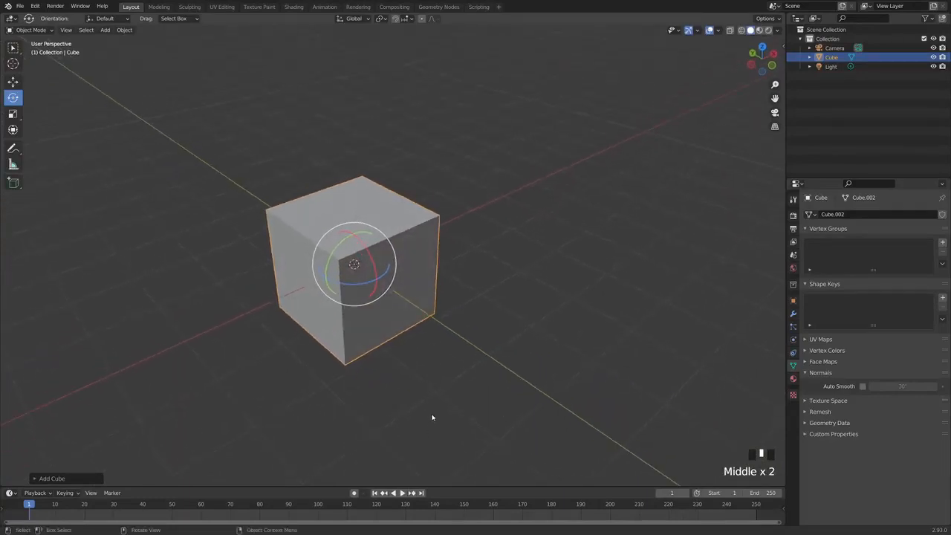
middle_drag(372, 400, 375, 390)
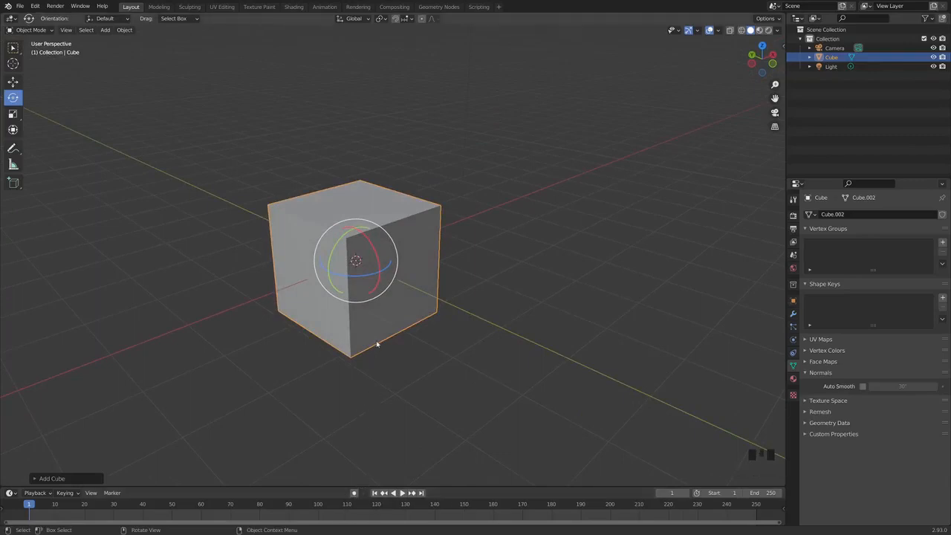
key(i)
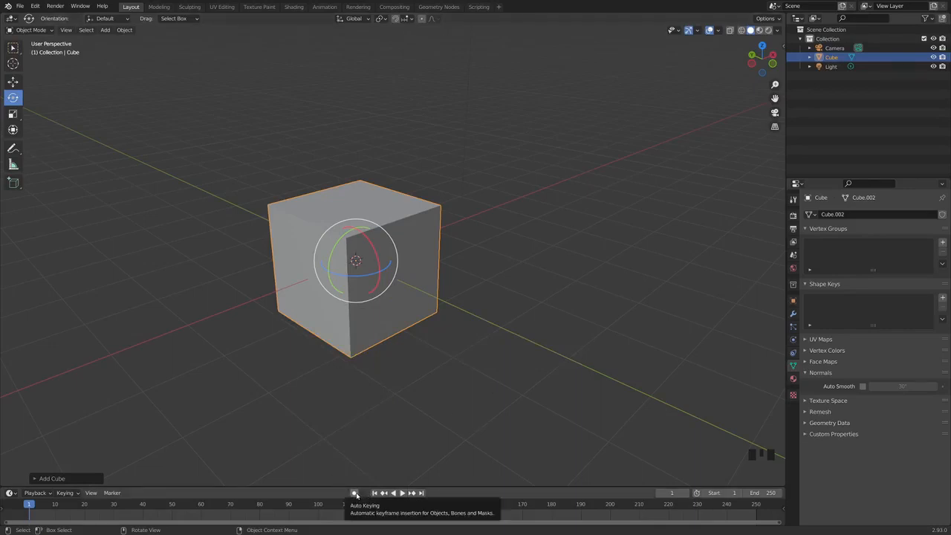
click(356, 493)
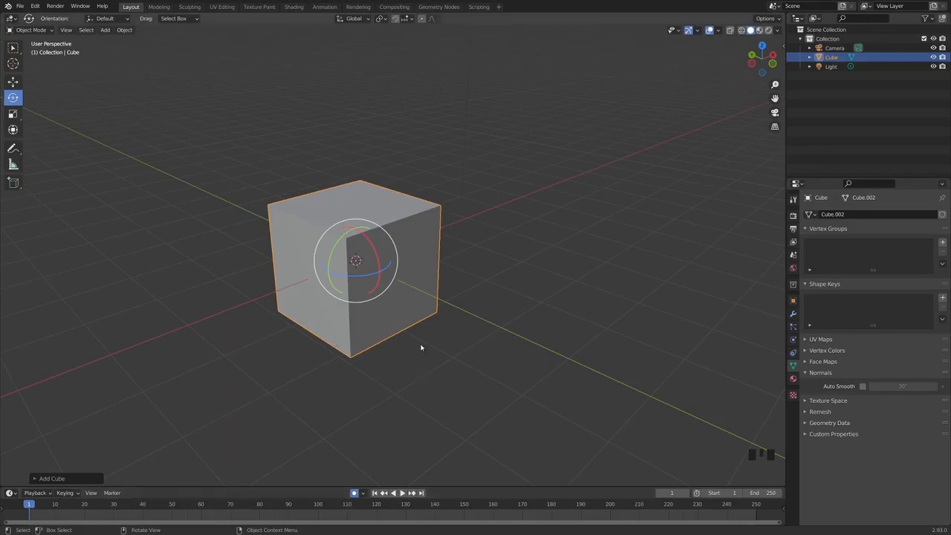
Step: Keyframe the cube at its starting position on frame 1 and at a position farther along the positive X axis on frame 100
click(13, 81)
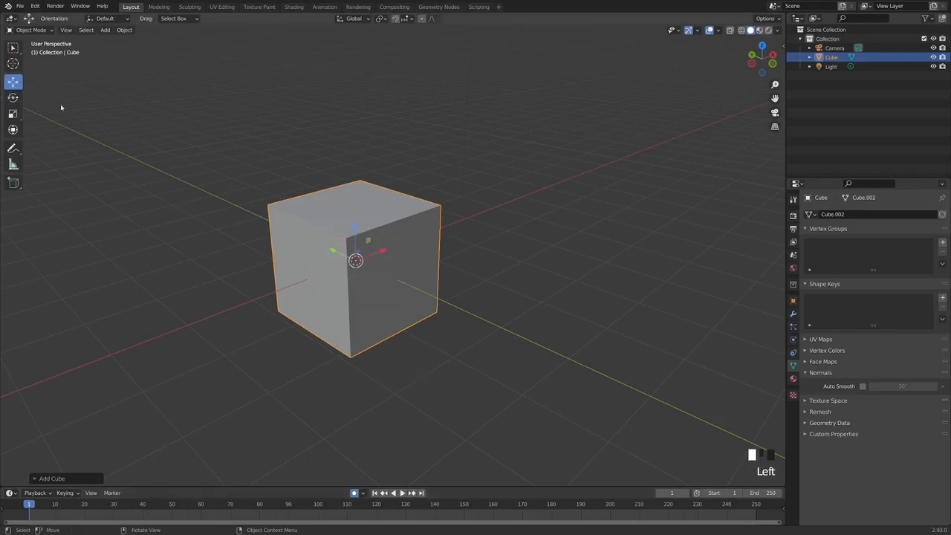
click(381, 253)
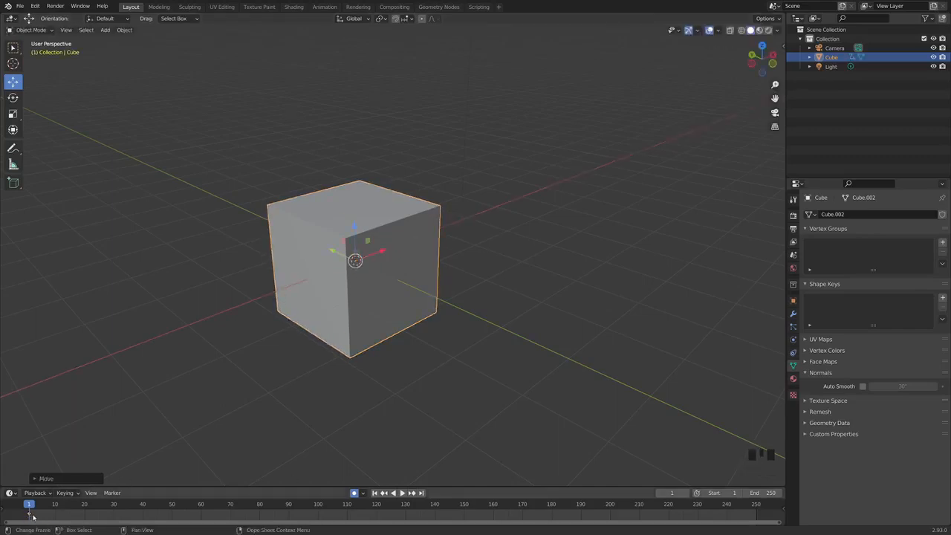
drag(128, 511, 319, 520)
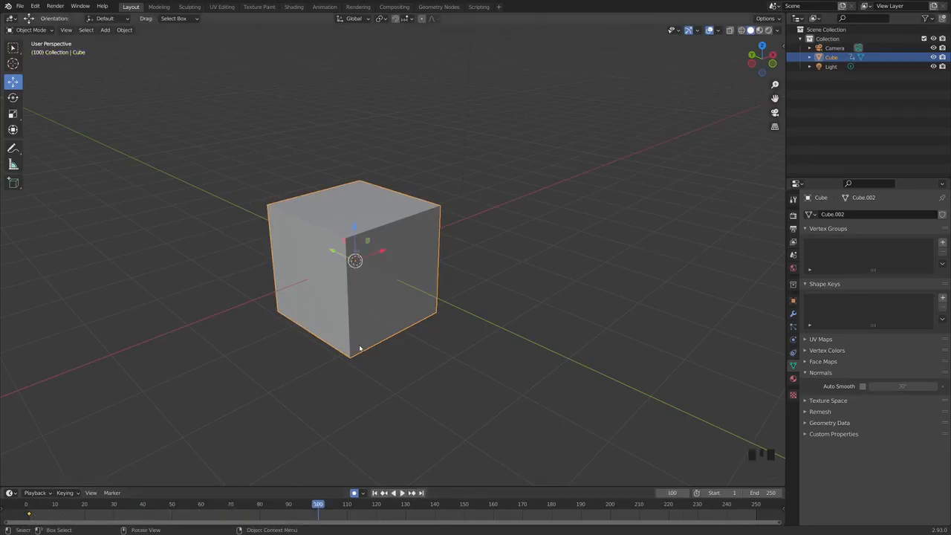
drag(381, 254, 582, 253)
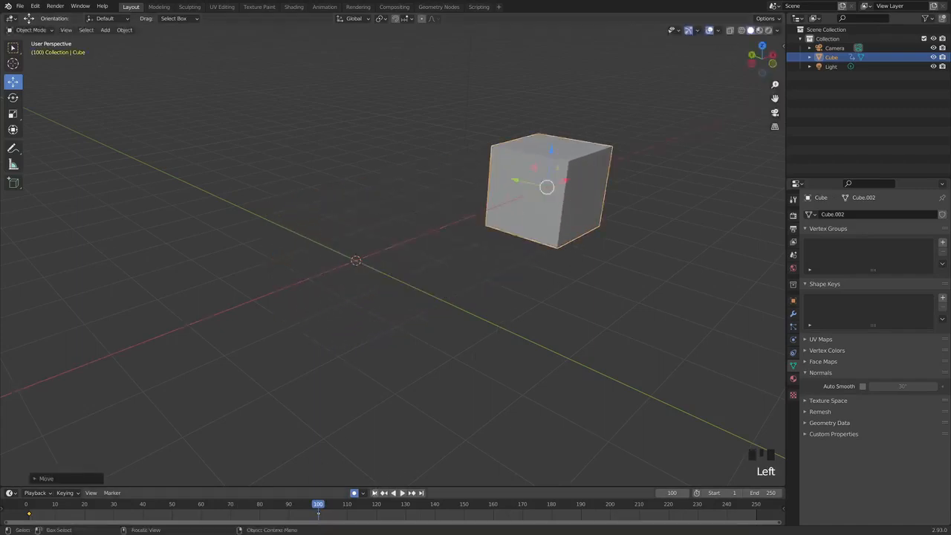
Step: Compare the cube's position at the first and last frames and play the animation through from the start
click(376, 494)
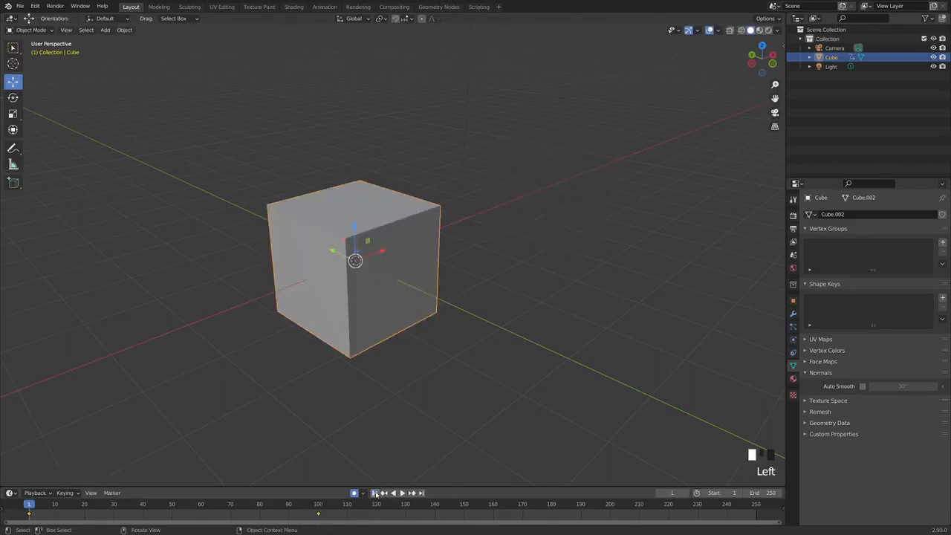
click(421, 493)
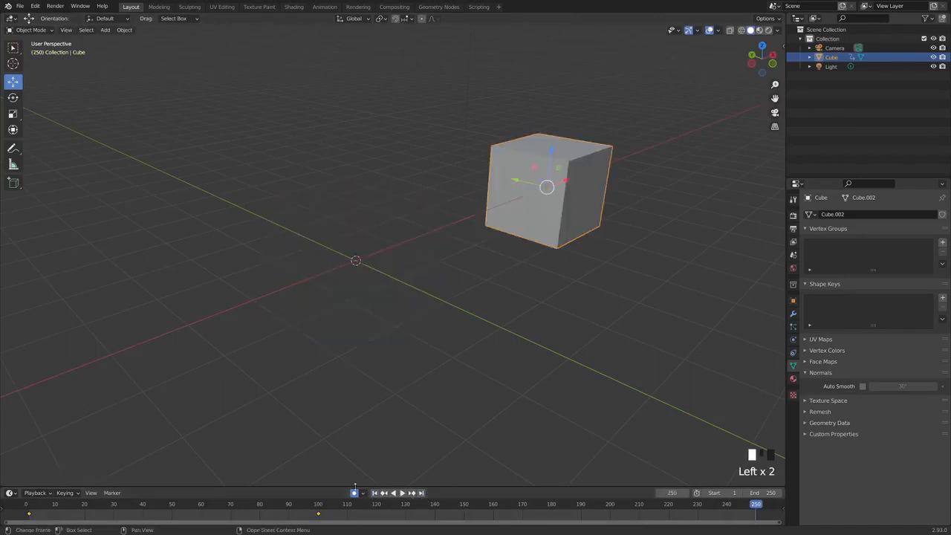
click(376, 494)
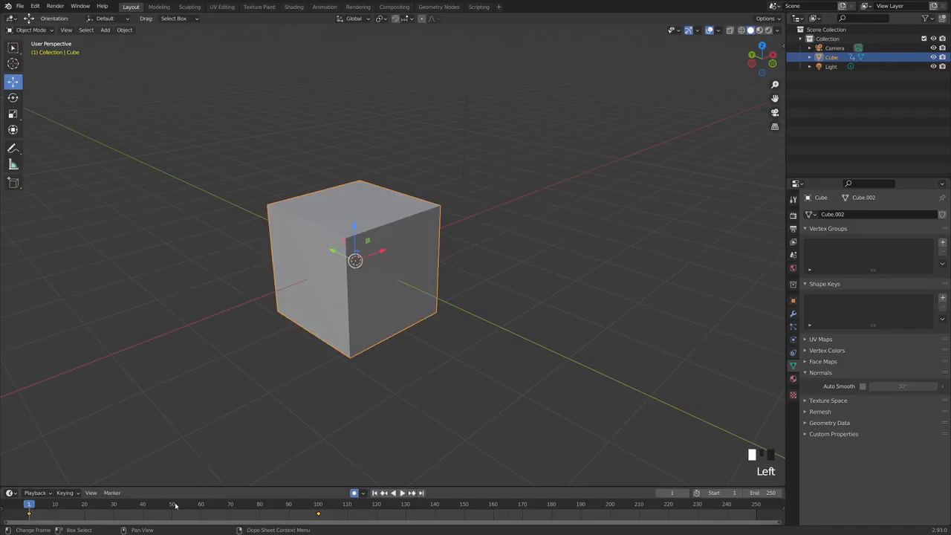
click(403, 494)
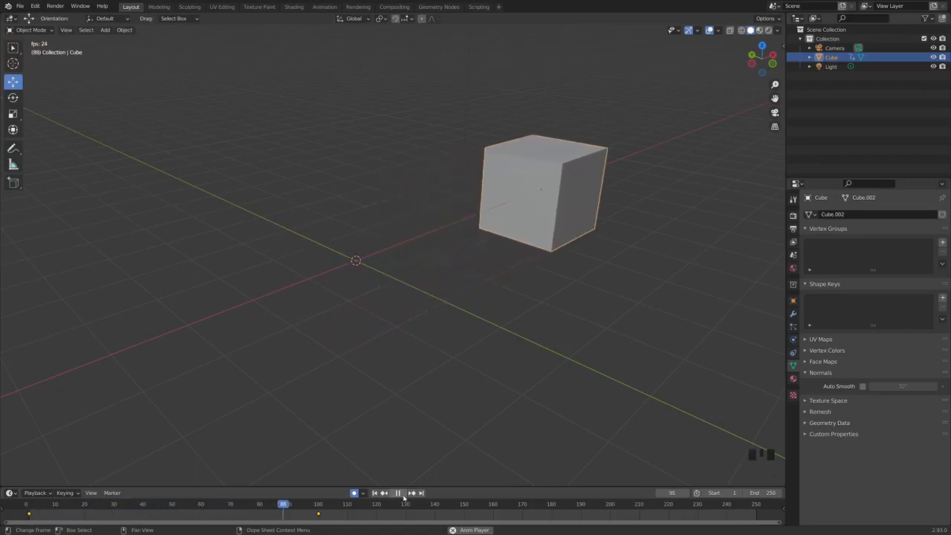
click(401, 494)
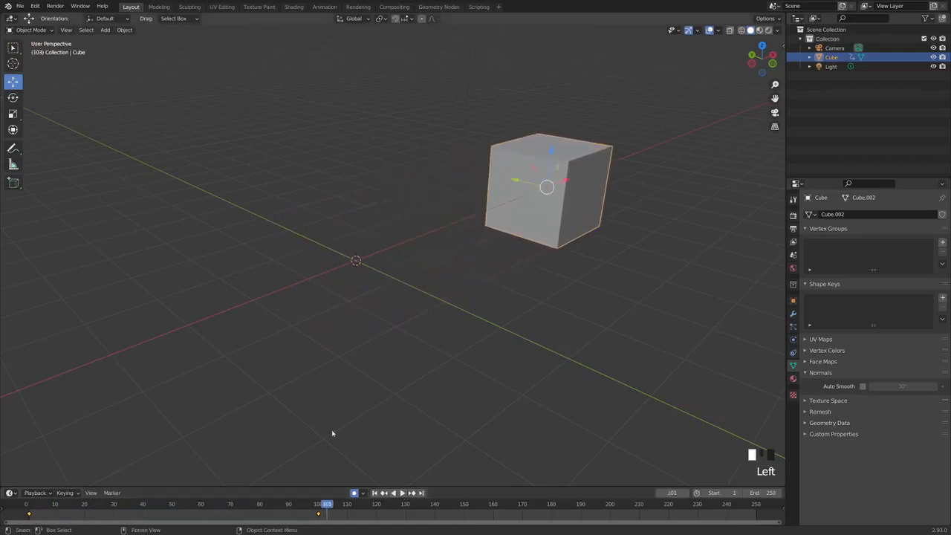
click(375, 494)
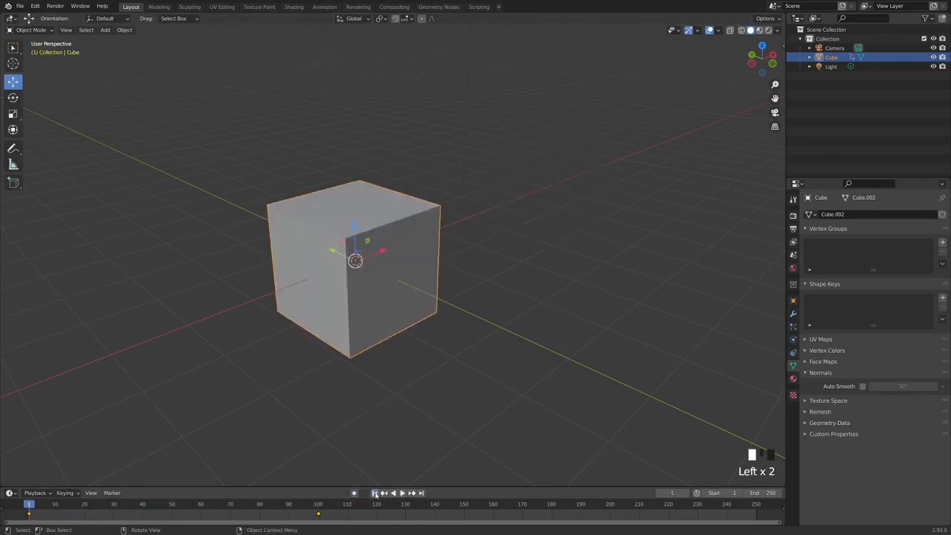
click(402, 492)
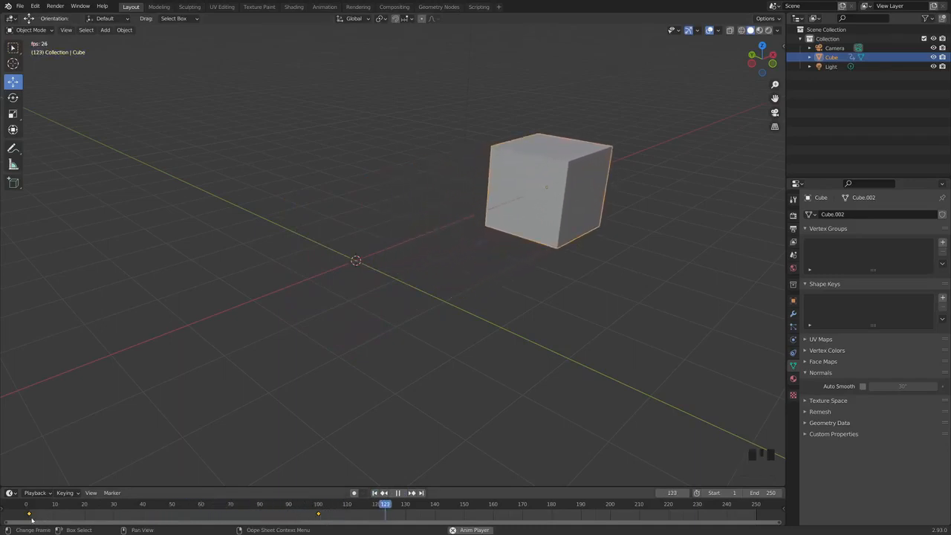
click(399, 494)
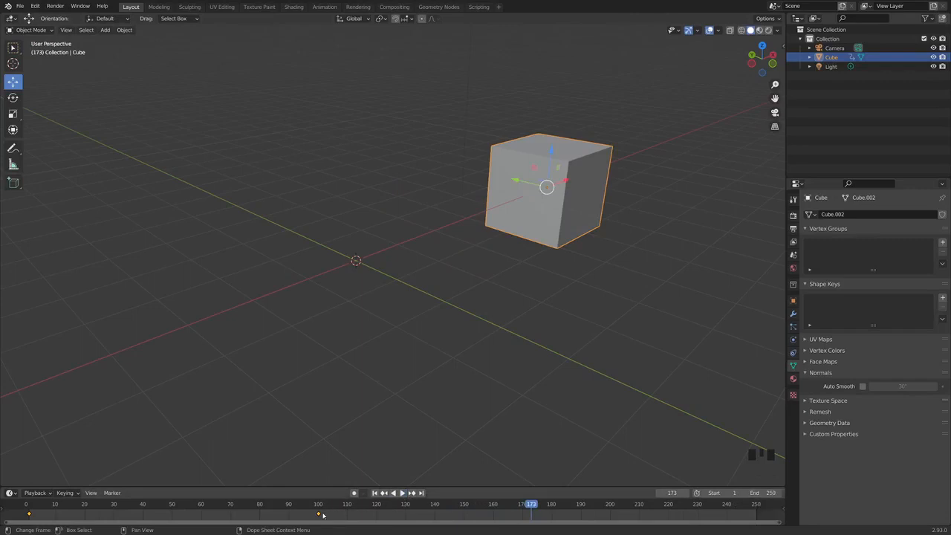
Step: Set the animation's end frame to 100 and play the shortened timeline from the first frame
click(758, 492)
text(100)
key(Return)
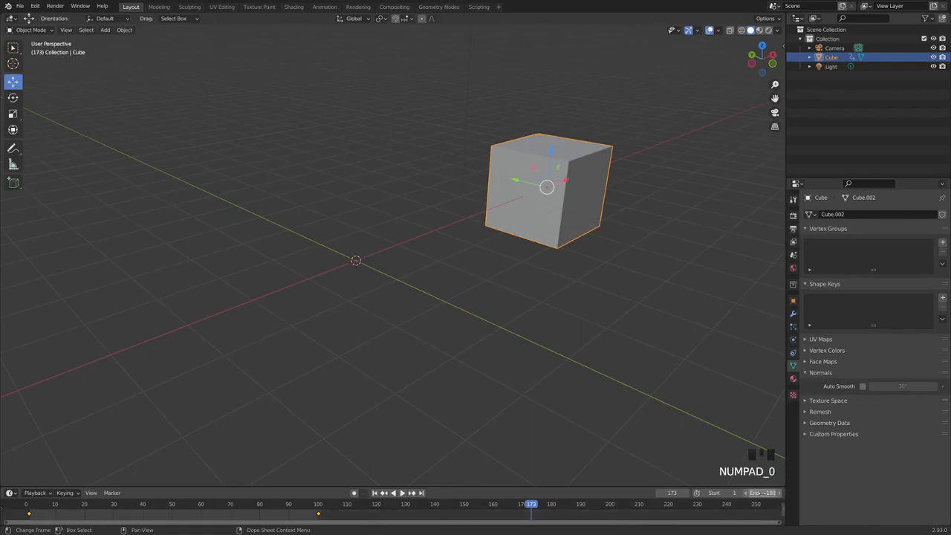
click(375, 493)
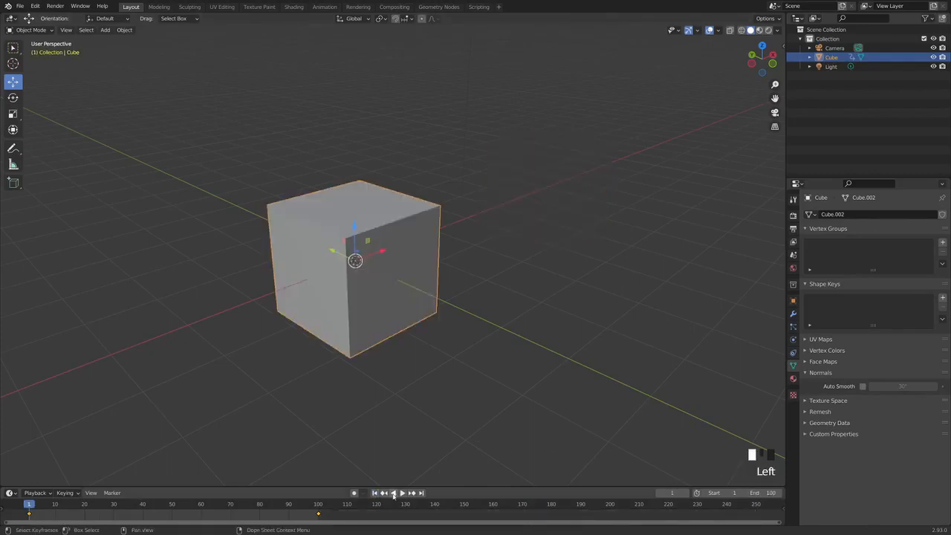
click(402, 492)
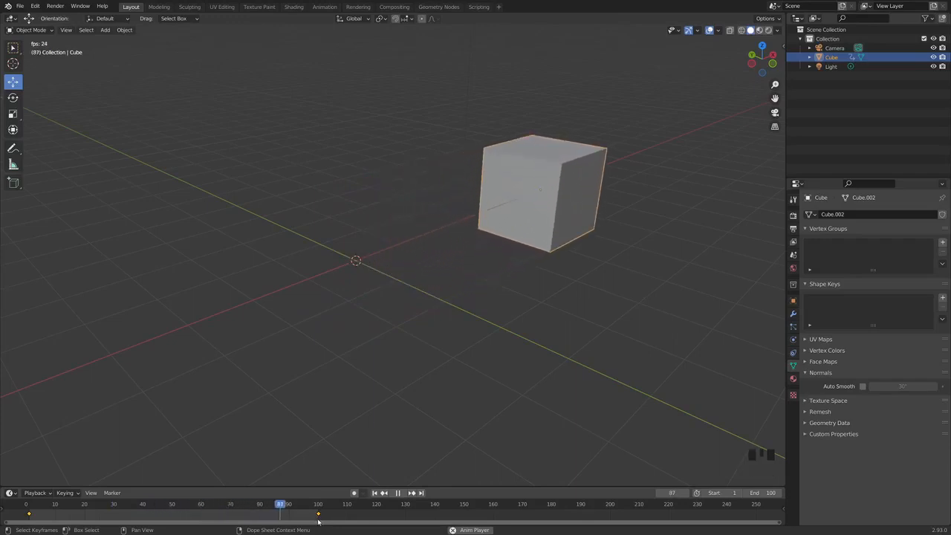
click(398, 493)
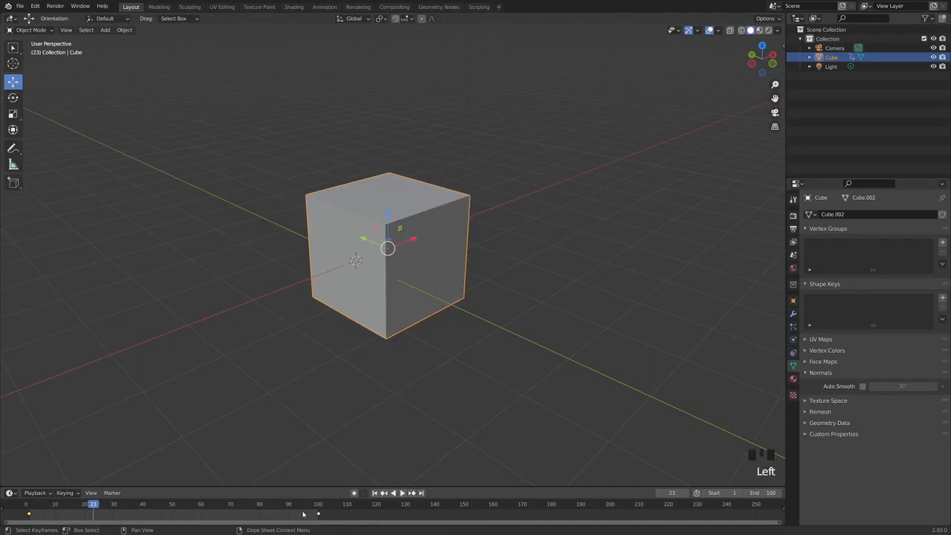
Step: Move the cube's second keyframe to frame 30 and replay the faster motion from the first frame
click(294, 512)
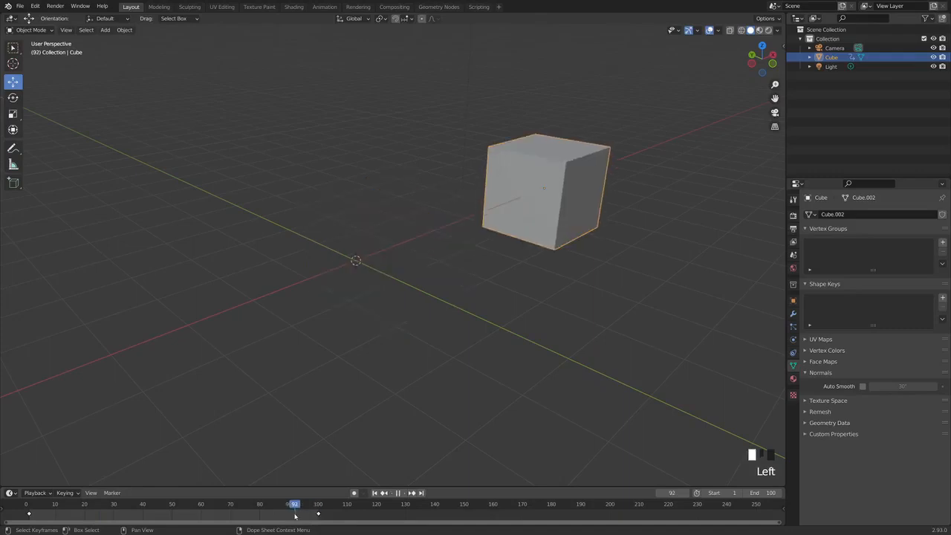
drag(312, 512, 113, 524)
click(375, 492)
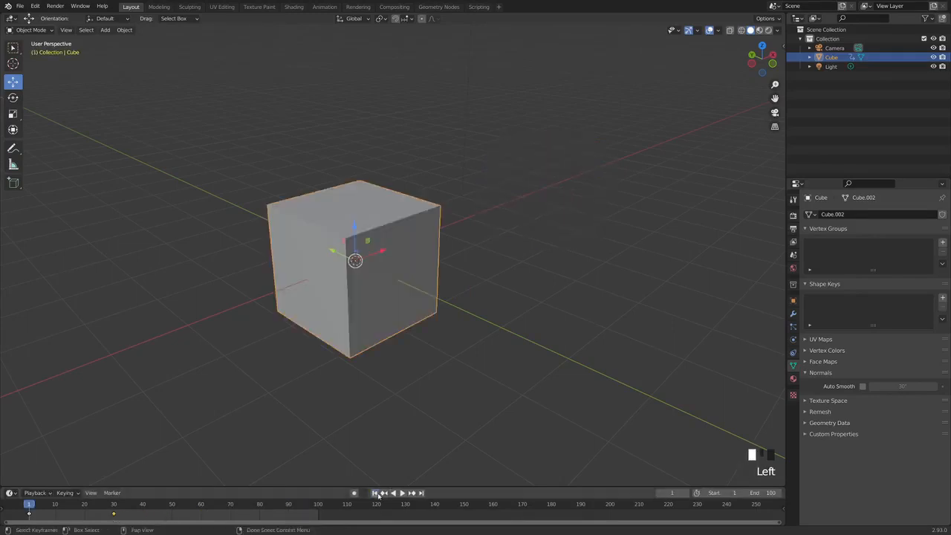
click(405, 496)
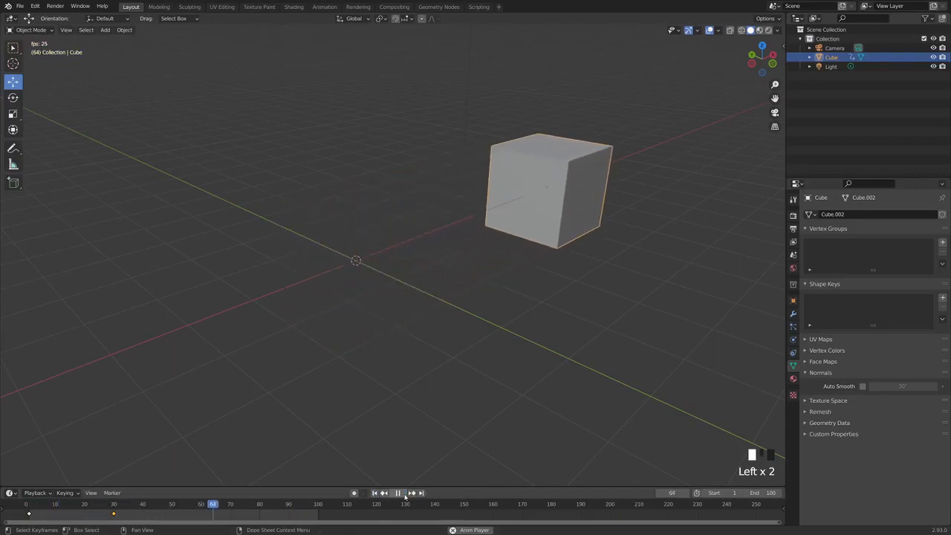
click(405, 496)
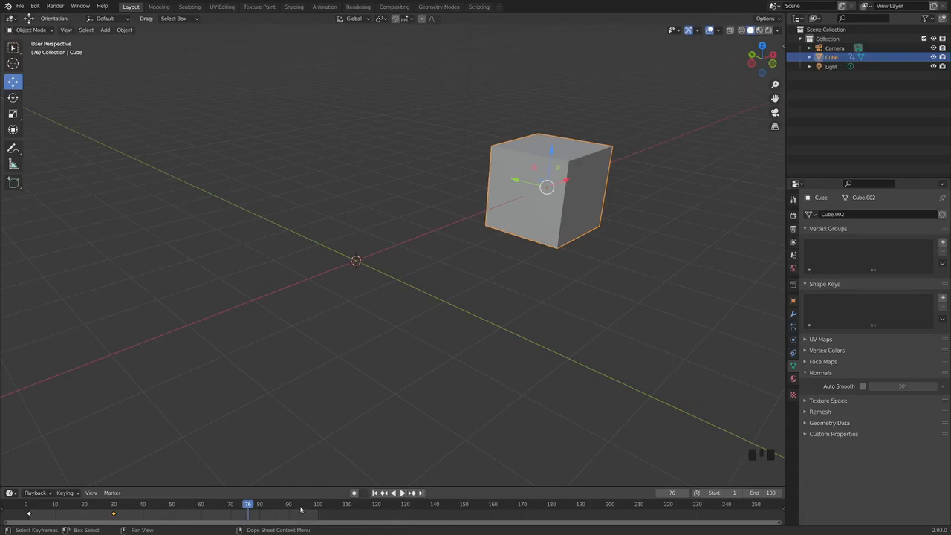
Step: Return to the first frame and delete both of the cube's keyframes
key(shift+Left)
middle_drag(254, 344, 271, 365)
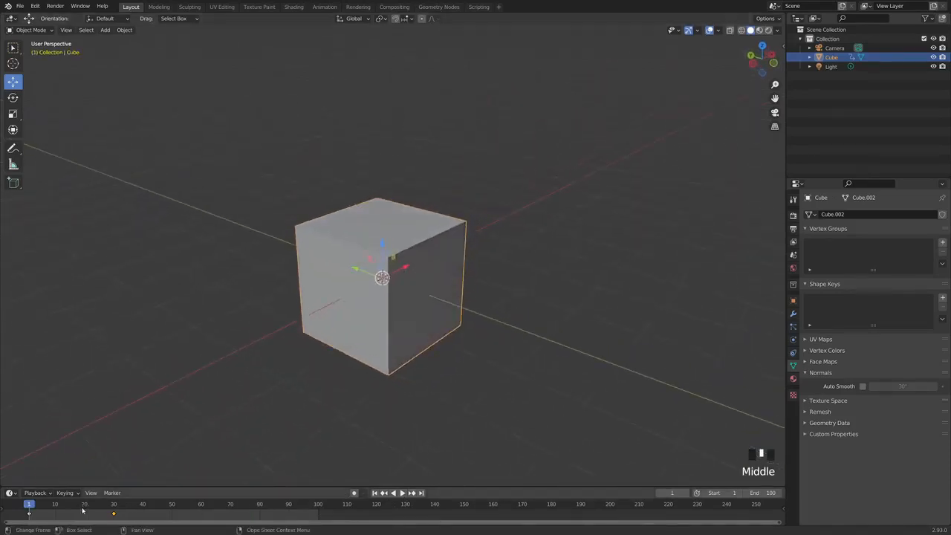
drag(126, 513, 33, 524)
key(Delete)
Step: Switch to the Modeling workspace with the cube in Edit Mode
mouse_move(483, 358)
middle_down()
mouse_move(507, 370)
mouse_move(476, 374)
mouse_move(487, 365)
middle_up()
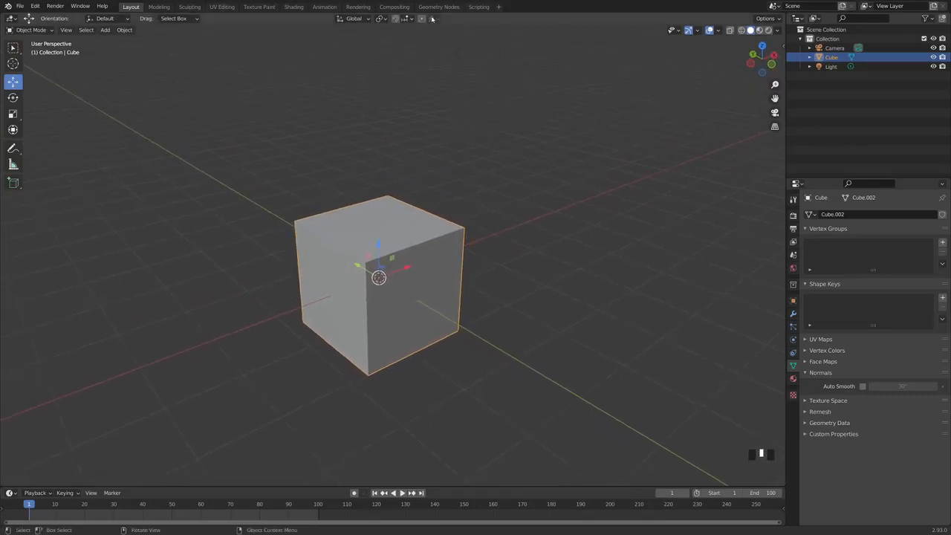
click(159, 7)
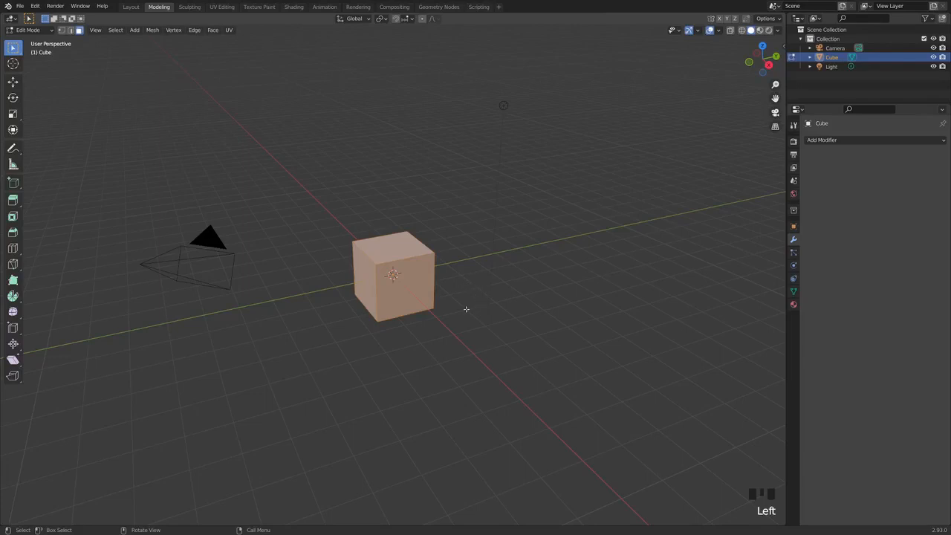
Step: Switch to the Sculpting workspace and toggle the sculpting toolbar's visibility until it is shown again
click(190, 7)
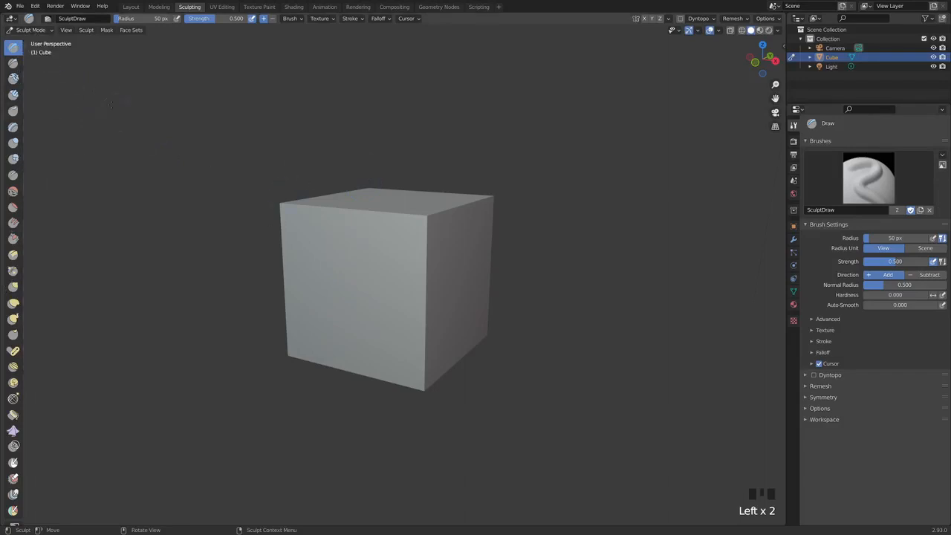
key(t)
key(t)
key(t)
key(t)
Step: Show the active tool settings in the viewport sidebar and set the Draw brush's radius to 196 px
key(n)
key(n)
key(n)
click(780, 69)
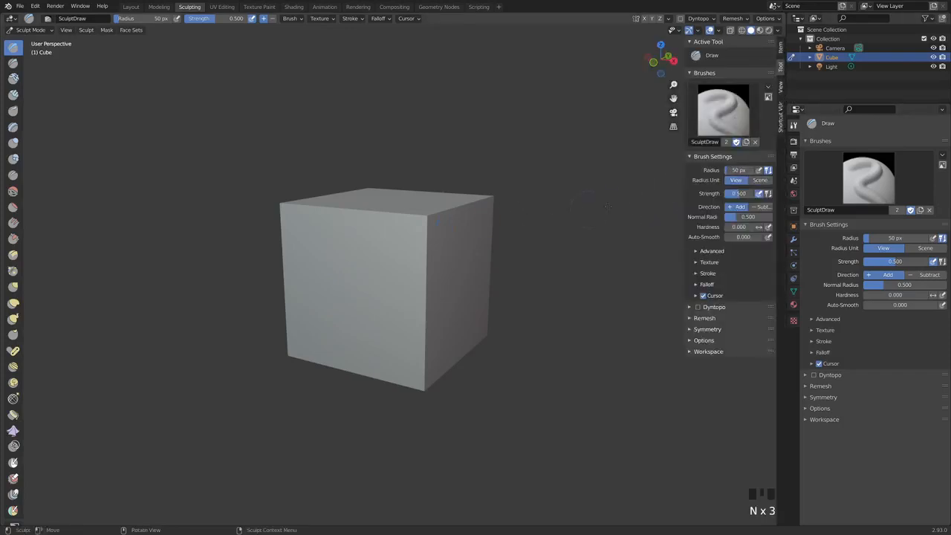
drag(738, 171, 810, 171)
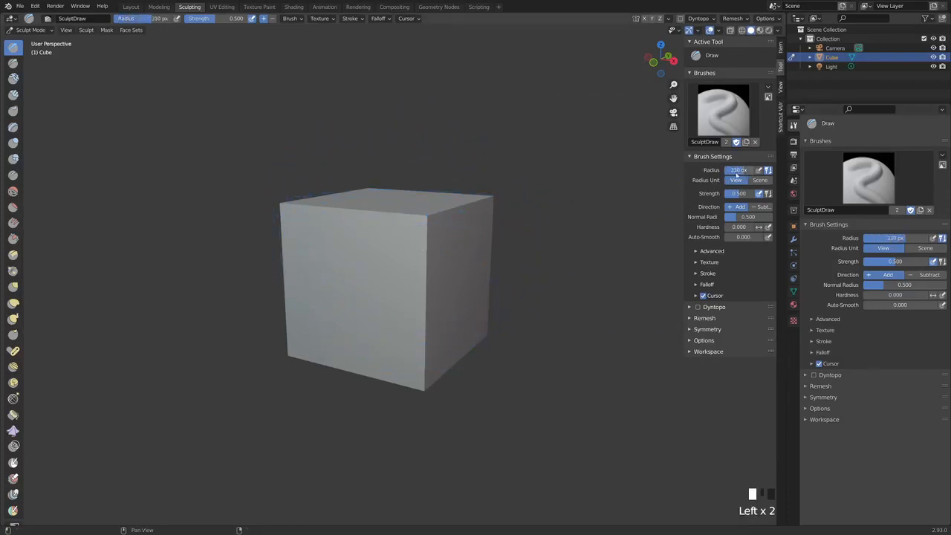
drag(744, 174, 730, 170)
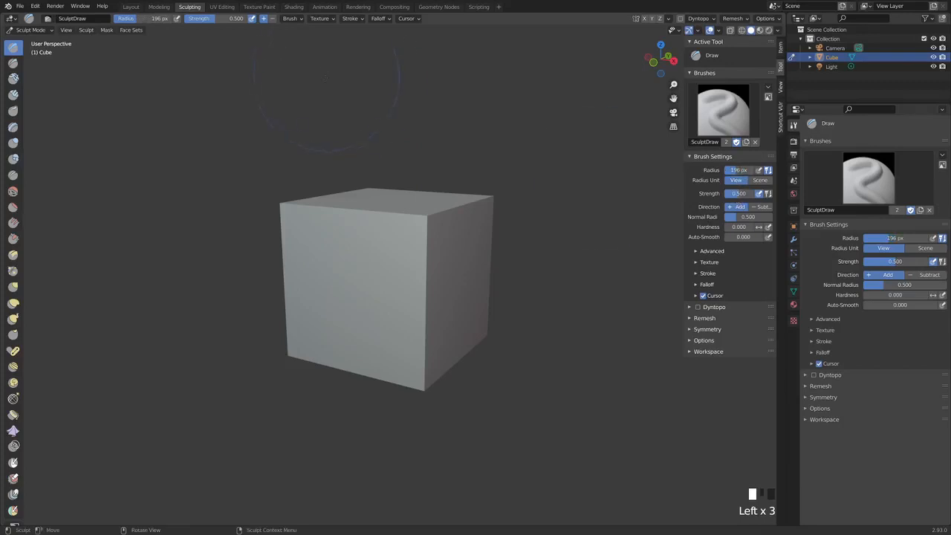
Step: Switch to the UV Editing workspace to examine the cube alongside its UV layout
click(221, 6)
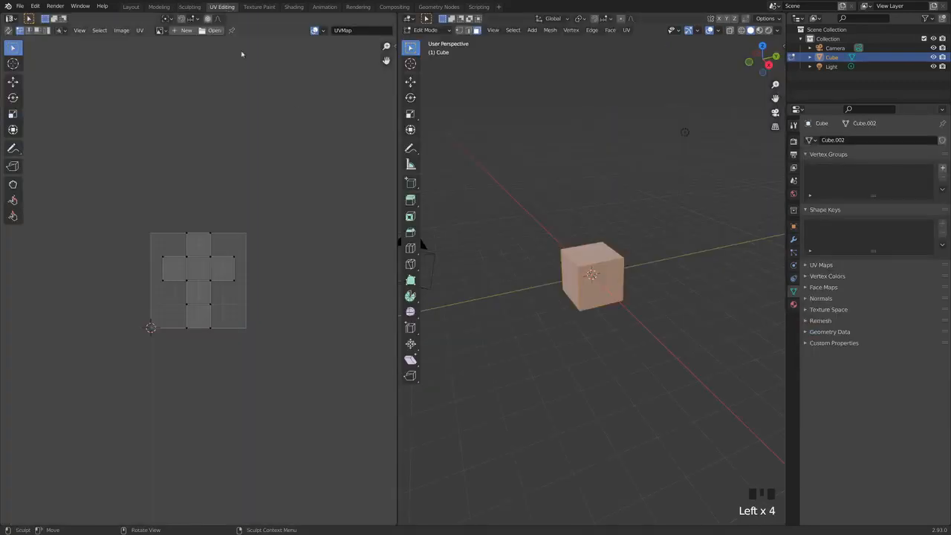
scroll(421, 242, up, 2)
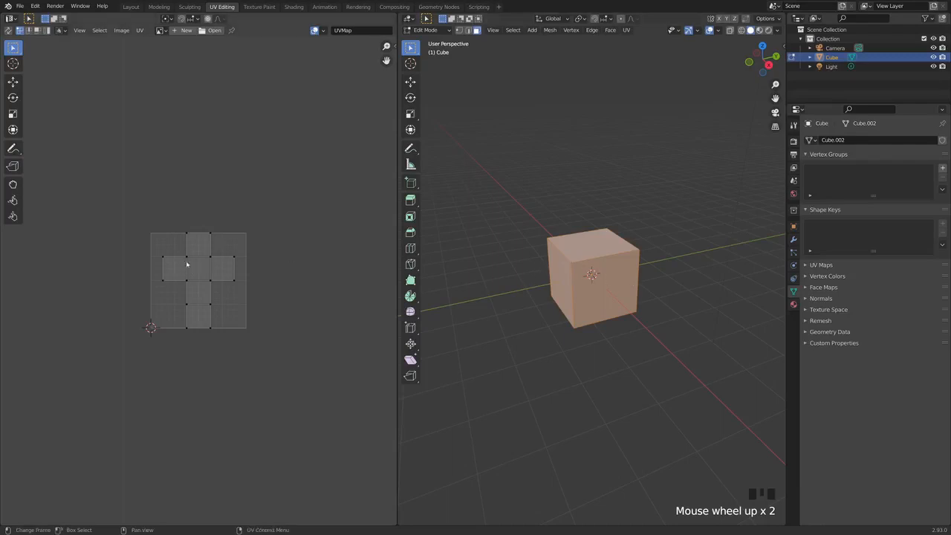
Step: Switch to the Texture Paint workspace and show the paint brush's tool settings in the 3D viewport's sidebar
click(258, 7)
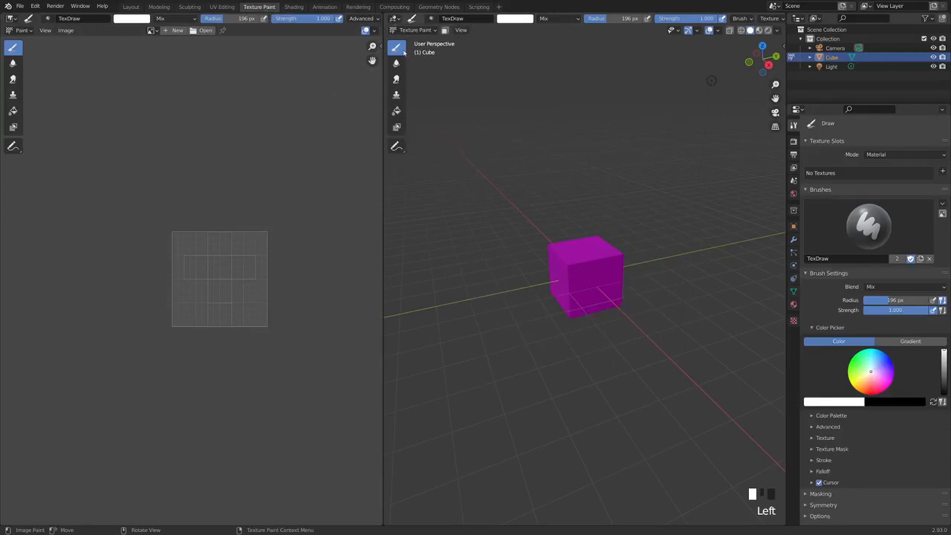
click(410, 34)
click(410, 34)
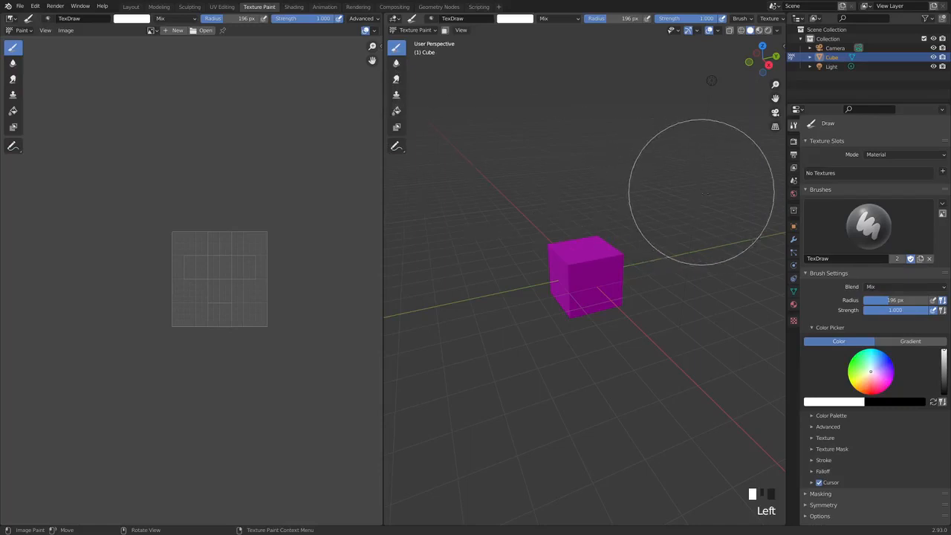
key(n)
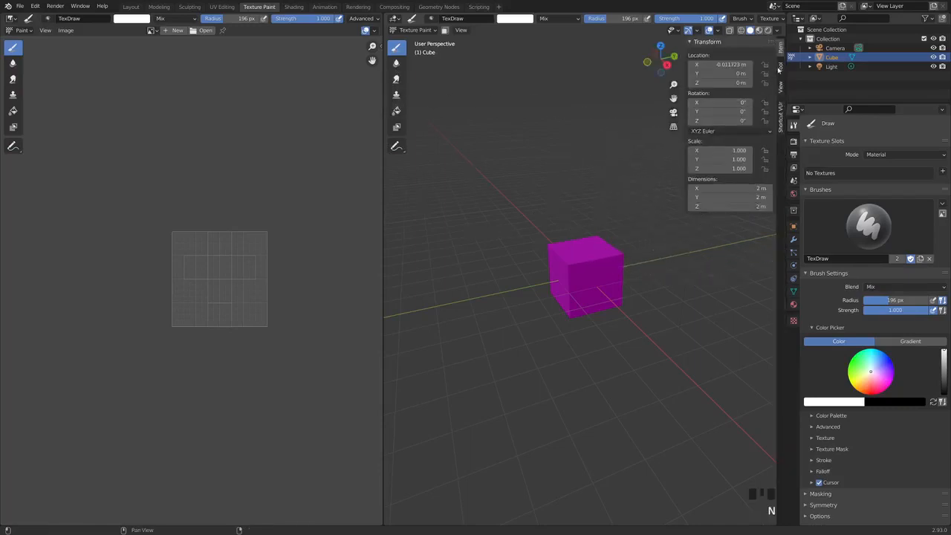
click(780, 68)
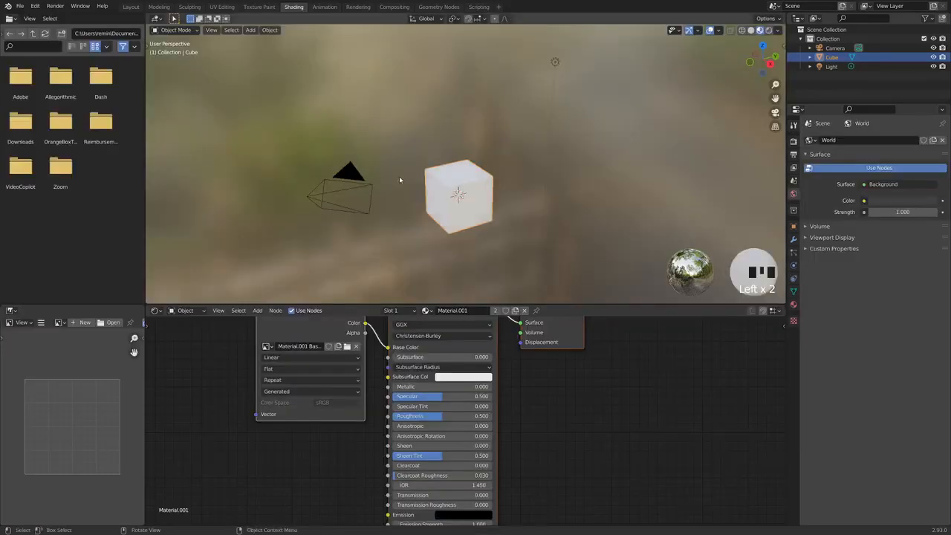
Step: In the Shading workspace's node editor, move the base color image texture node farther from the Principled BSDF node
scroll(471, 358, down, 2)
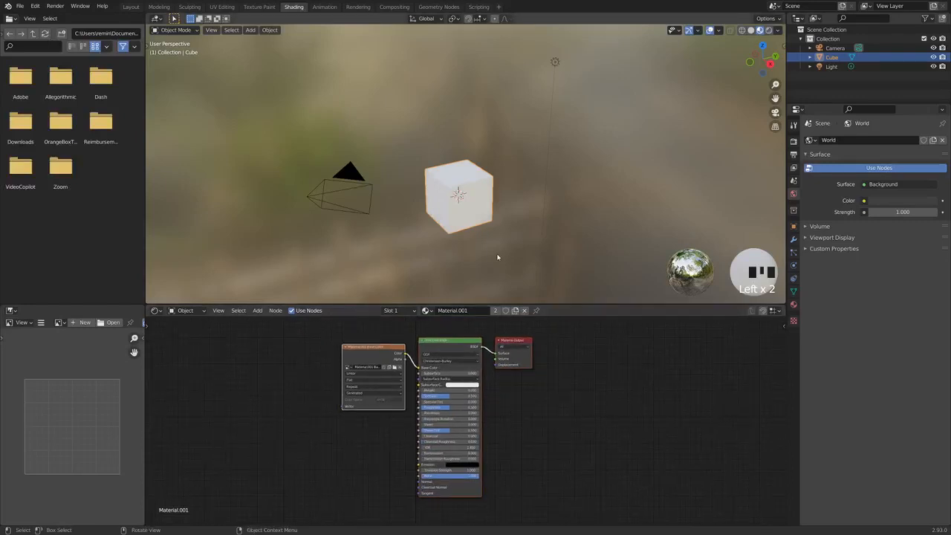
drag(369, 354, 309, 360)
click(352, 353)
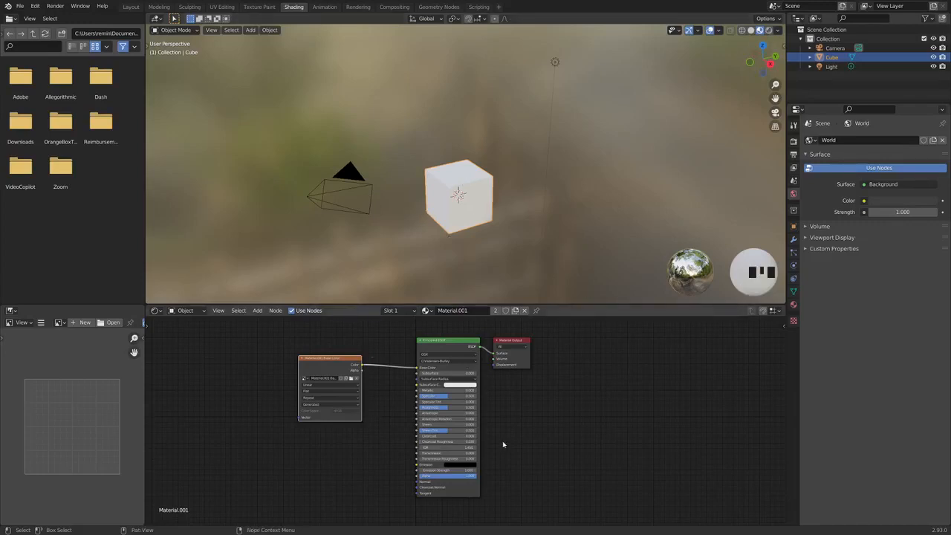
Step: Switch to the Animation workspace and expand the cube's Object Transforms channels in the Dope Sheet
click(325, 7)
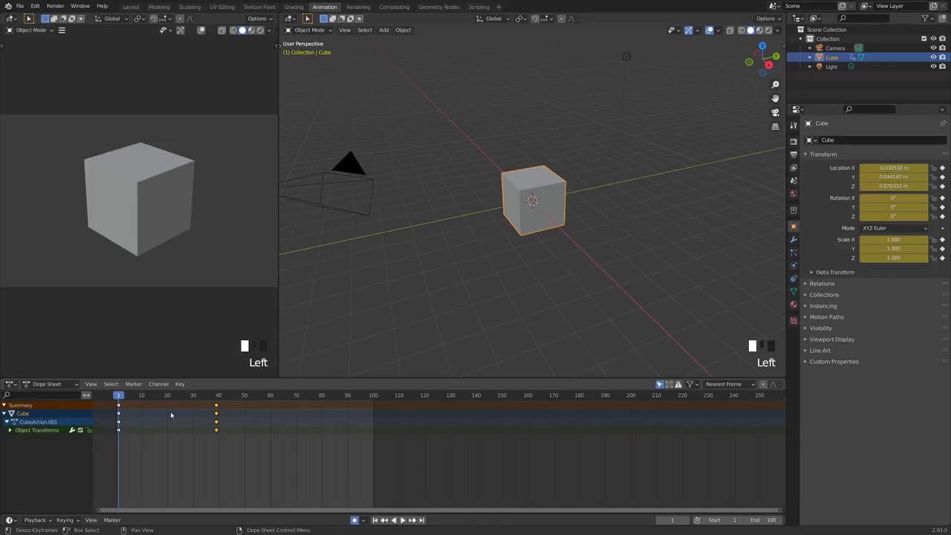
click(10, 430)
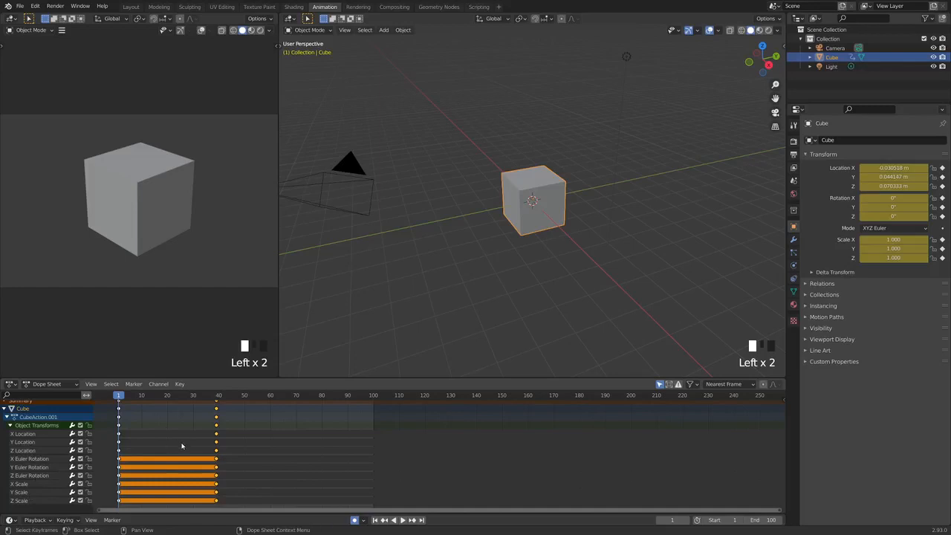
Step: View the Rendering workspace and move on to the Compositing workspace
click(359, 7)
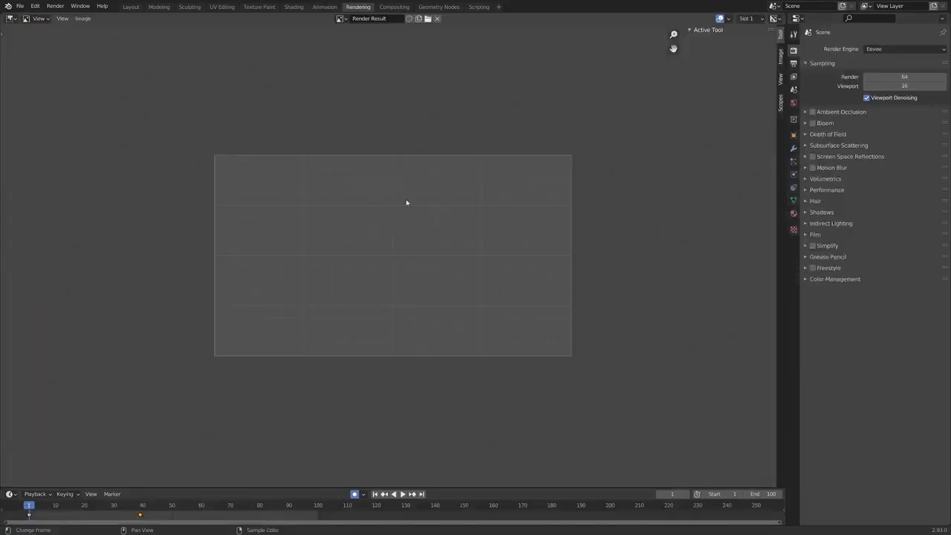
key(ctrl+Page_Down)
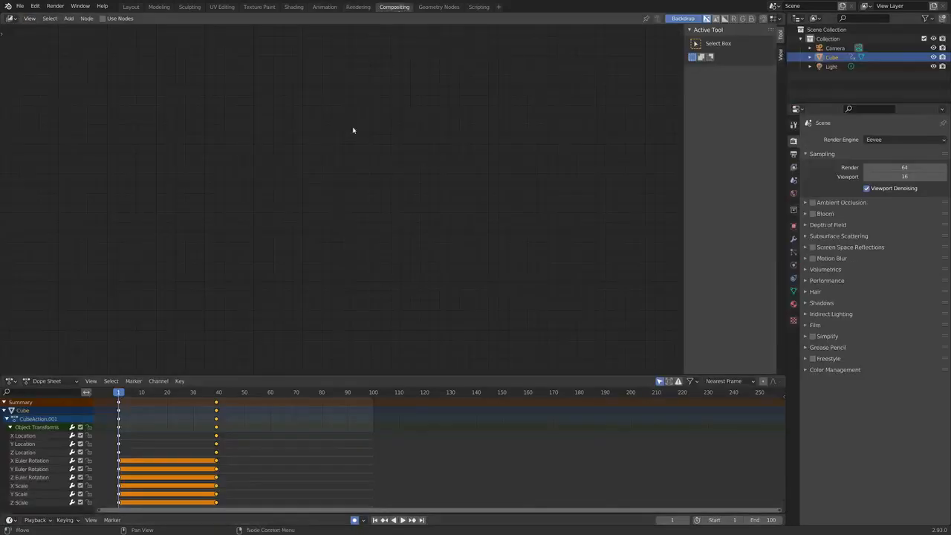